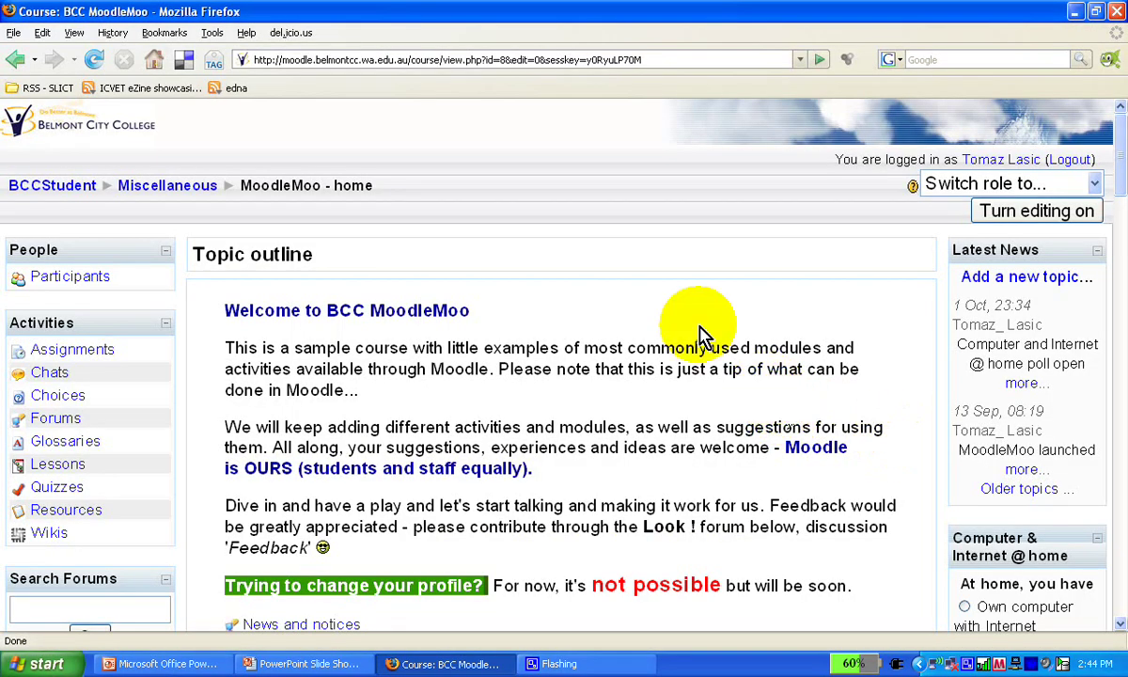
Step: Turn editing on in the MoodleMoo course and add a new Dialogue activity
left_click(977, 212)
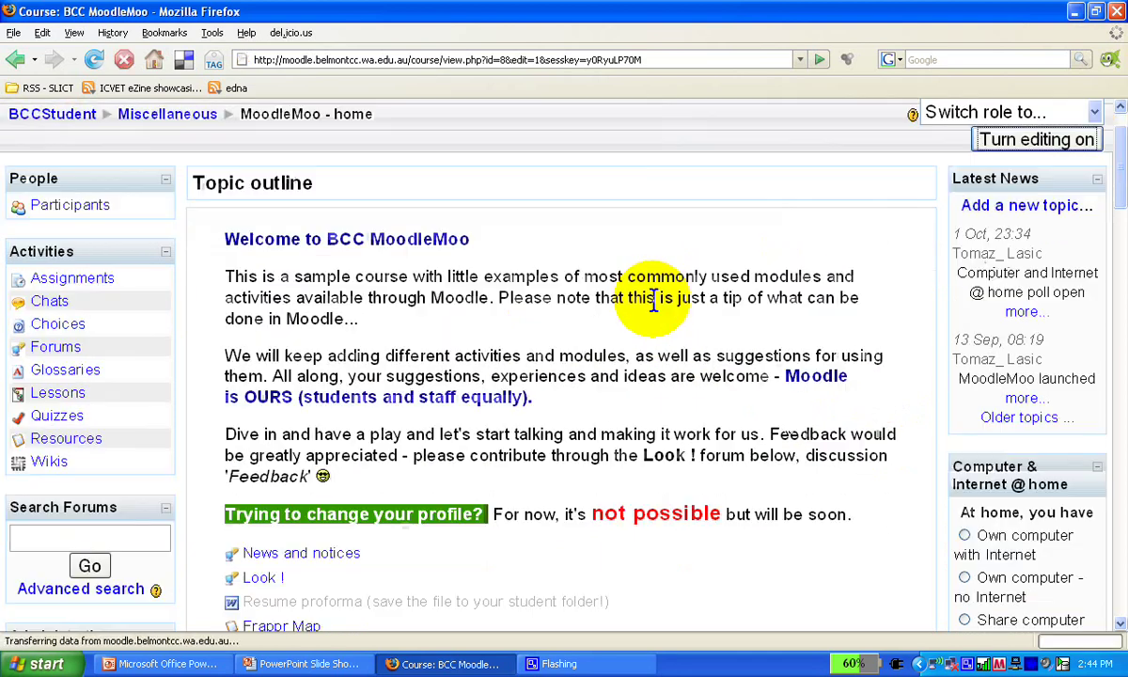
scroll(658, 308, "down", 5)
scroll(653, 313, "down", 10)
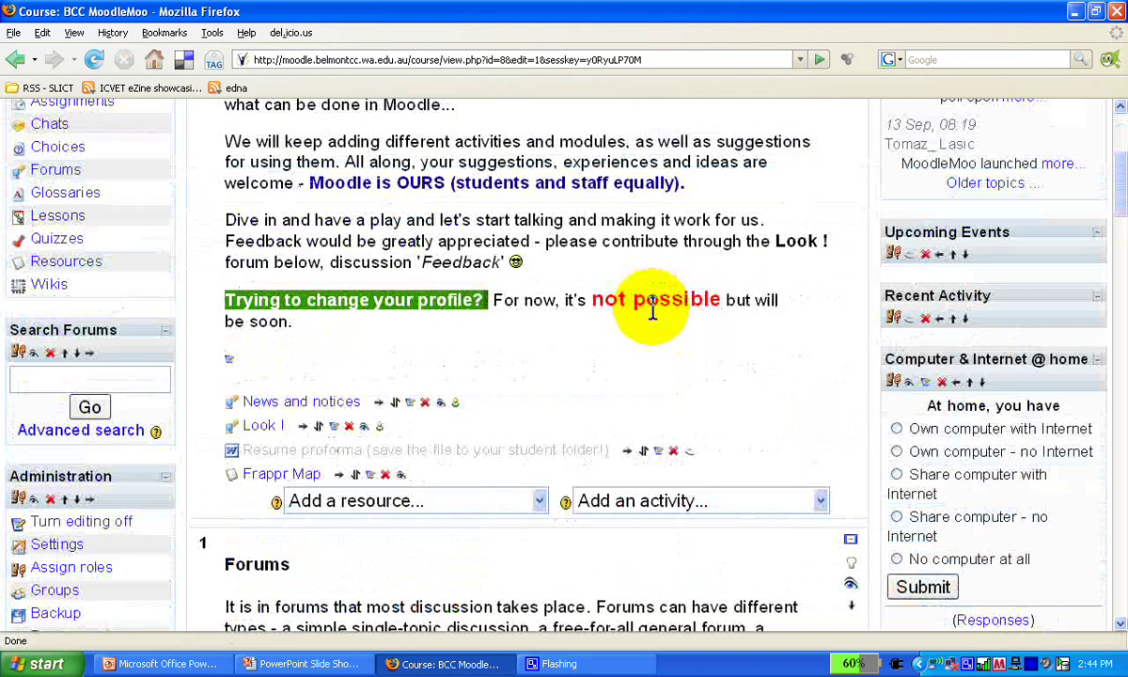
left_click(820, 287)
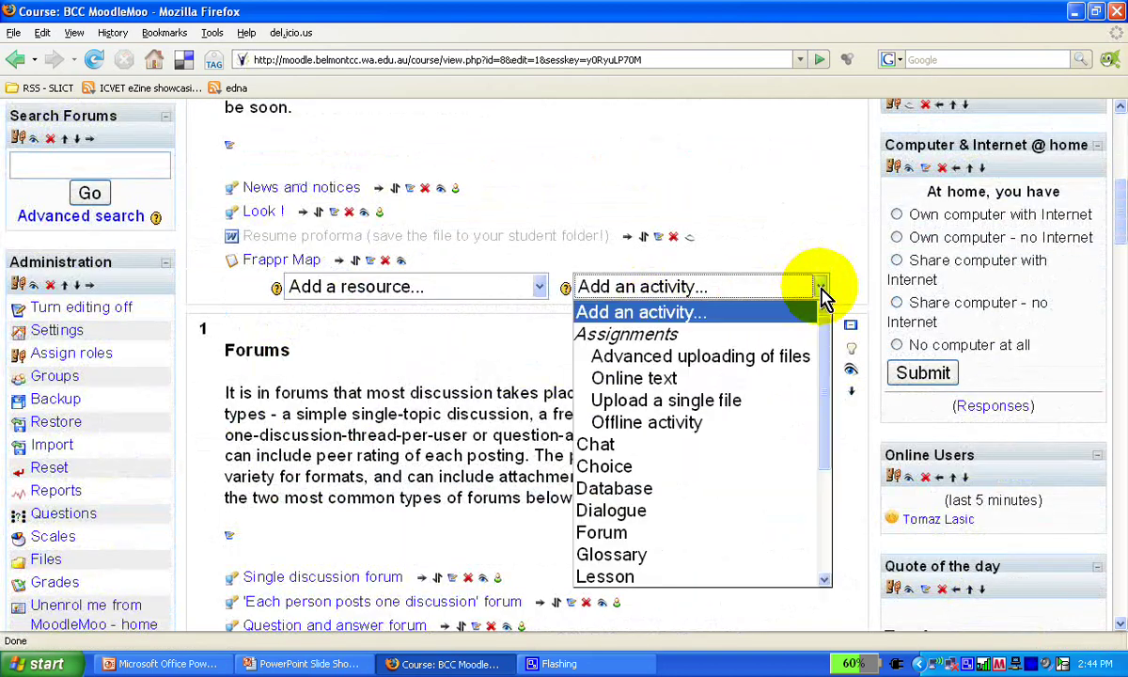
left_click(752, 515)
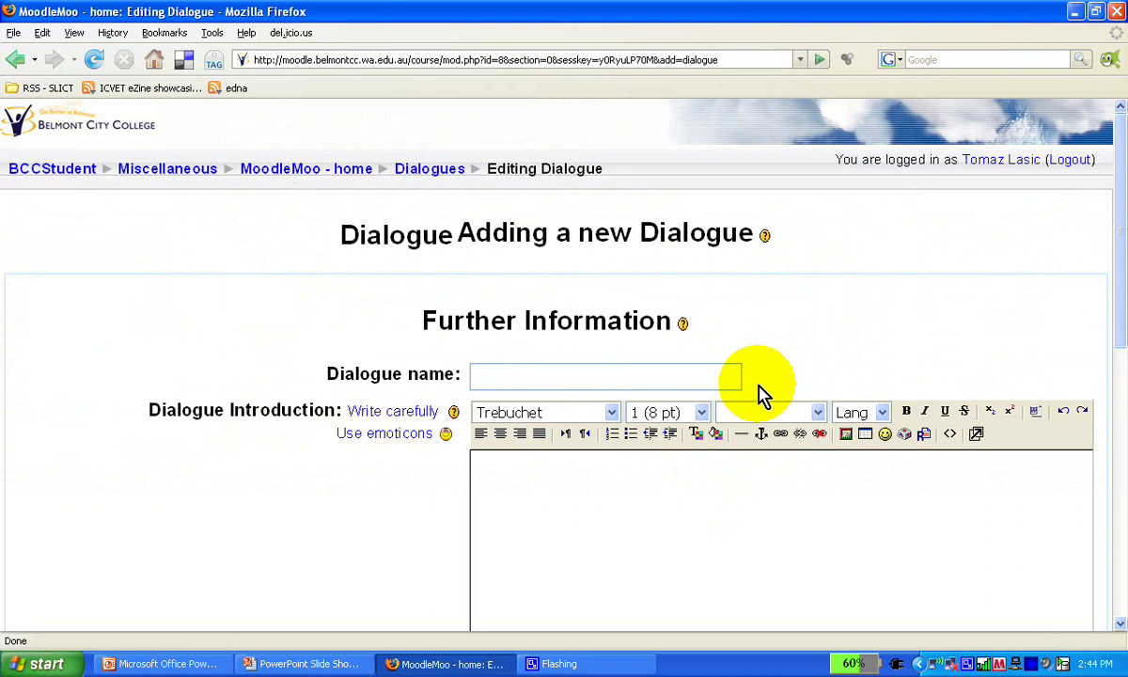
Step: Name the Dialogue 'Suggestions' with an introduction inviting students to suggest class improvements in private
type("Suggestions")
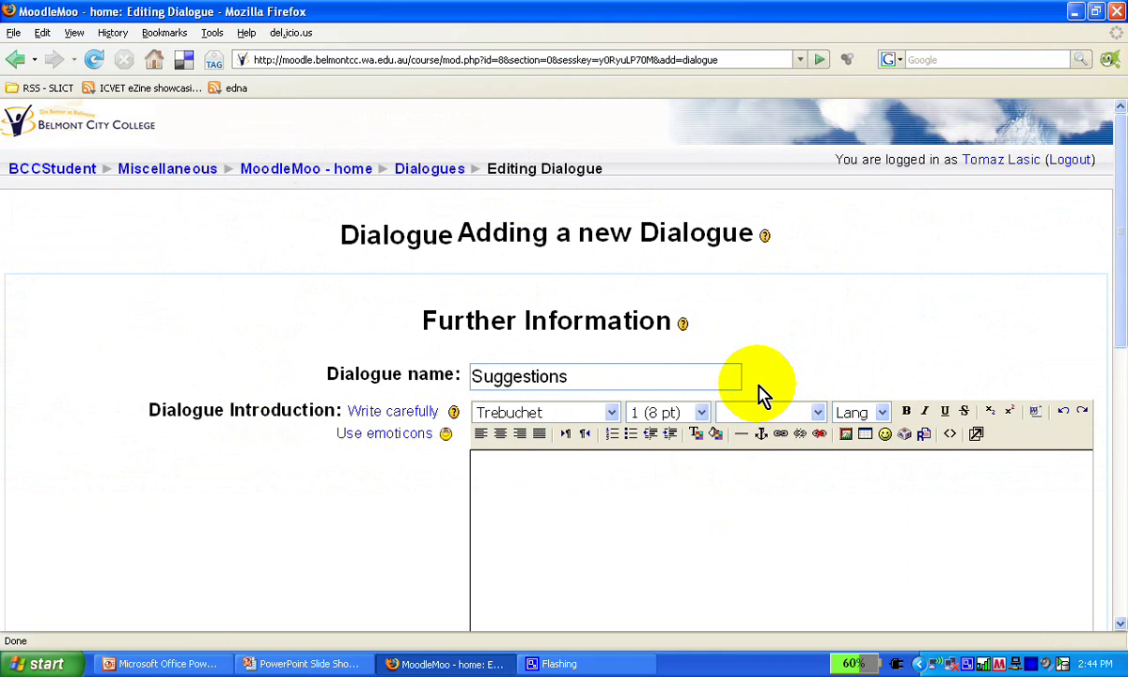
left_click(595, 485)
type("Th")
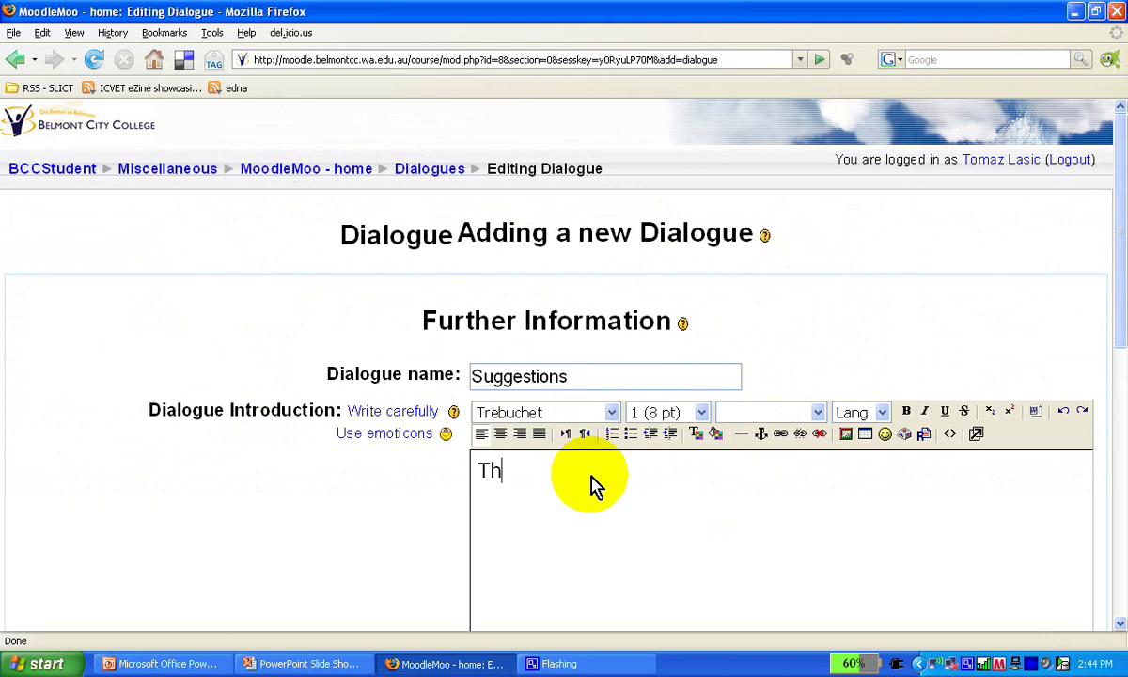
type("is is where ")
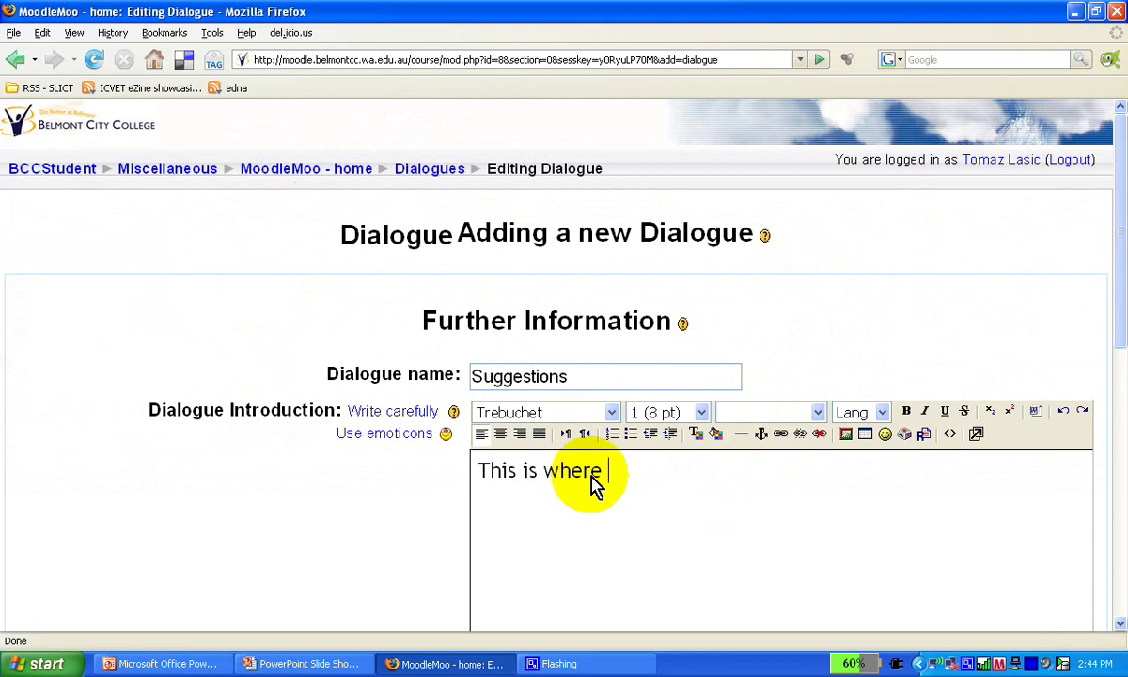
type("you, students, can")
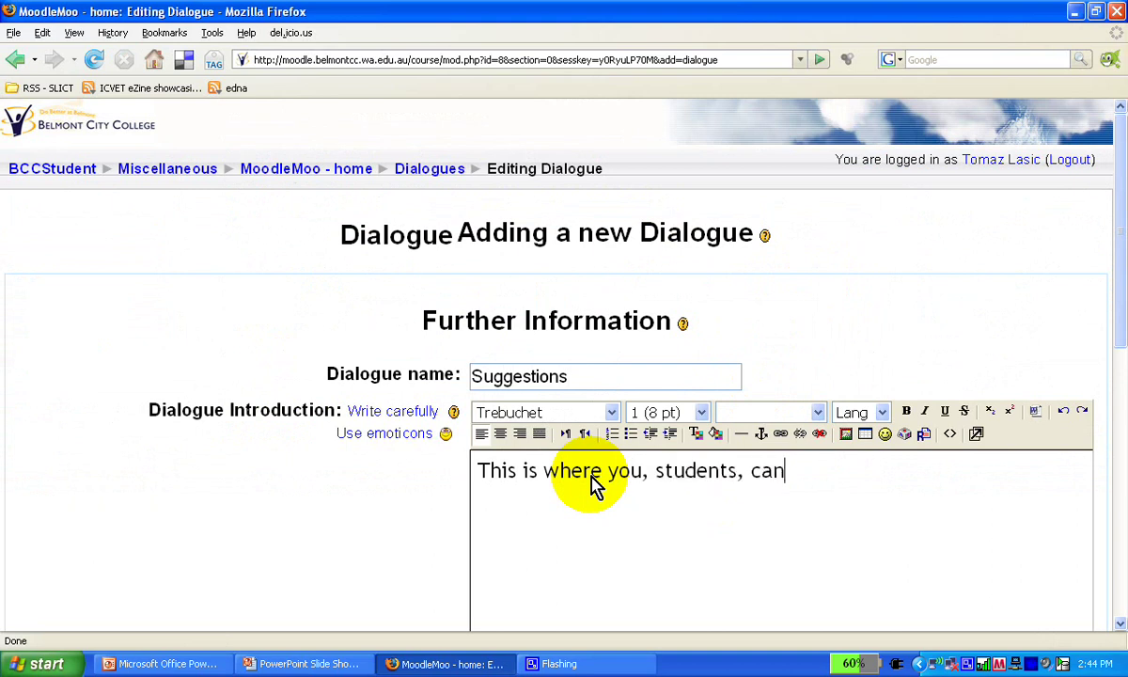
type(" suggest ")
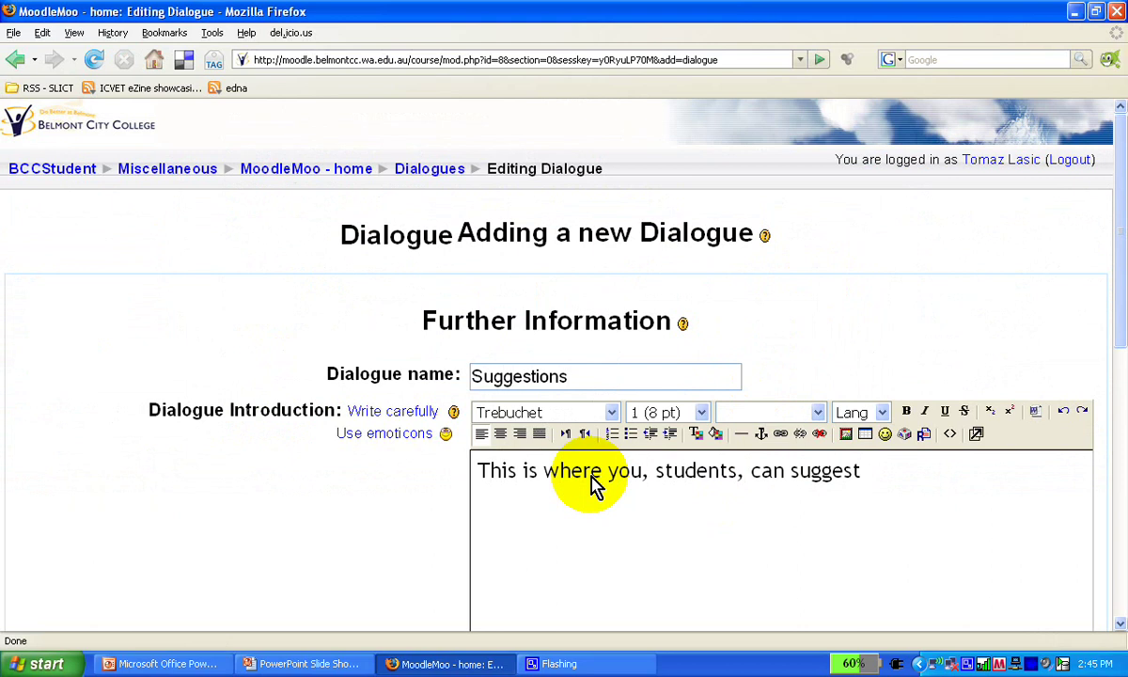
type("improvement")
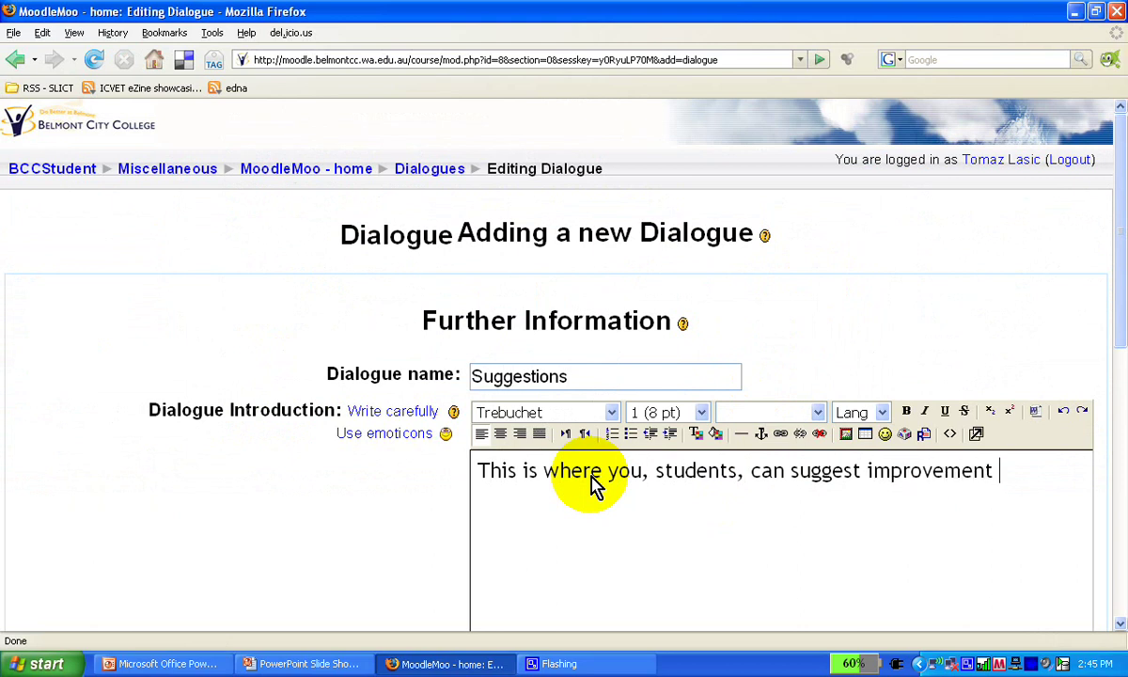
type(" to our class")
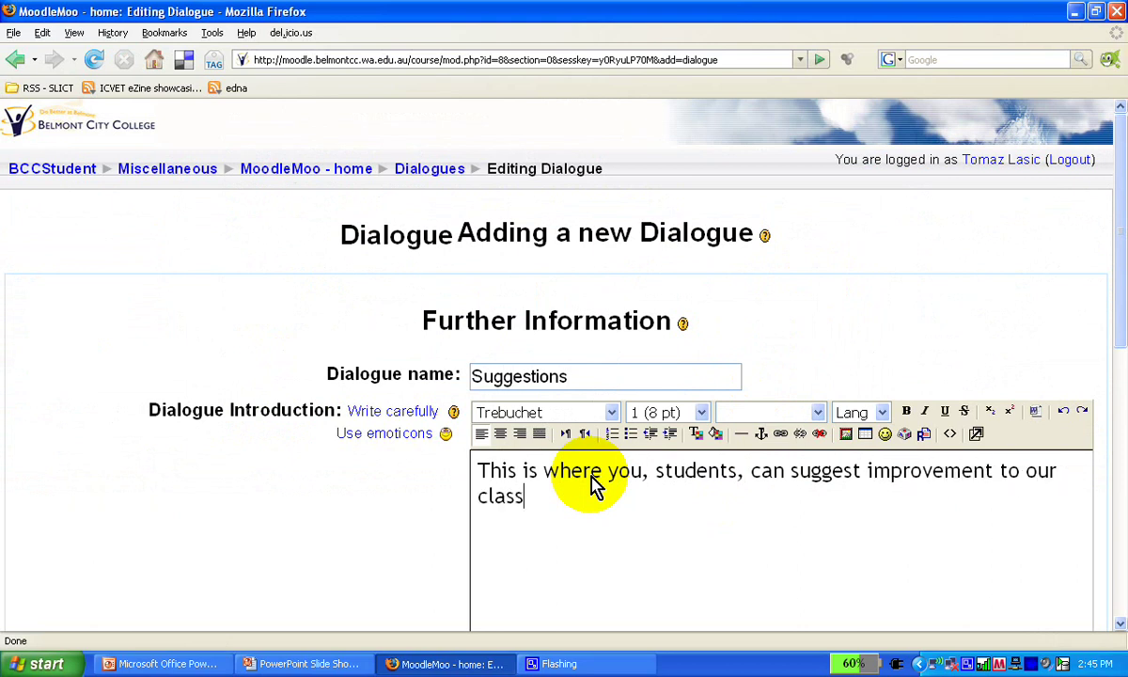
type(" - in private.")
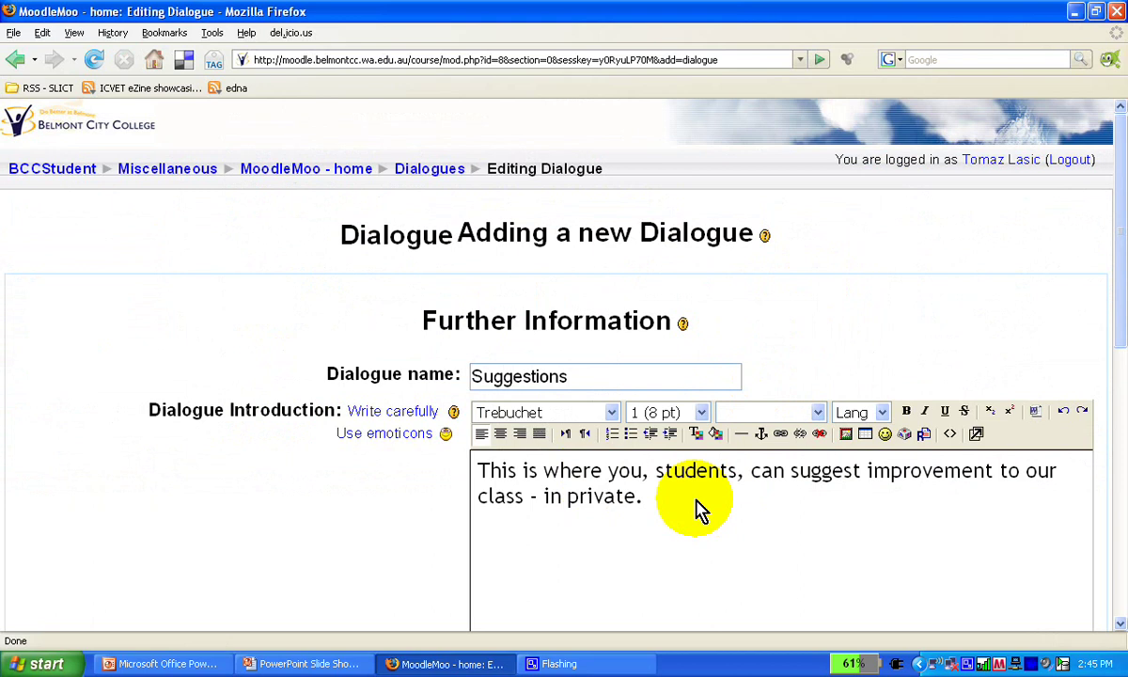
left_click_drag(647, 498, 545, 498)
left_click(580, 495)
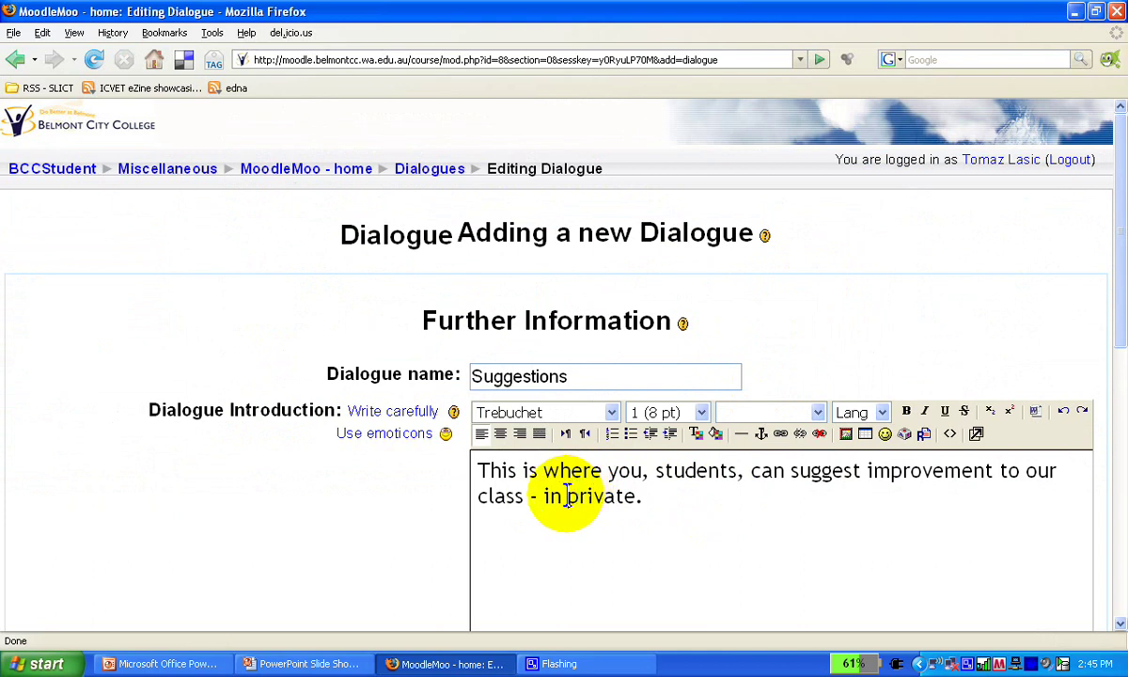
left_click_drag(566, 498, 628, 497)
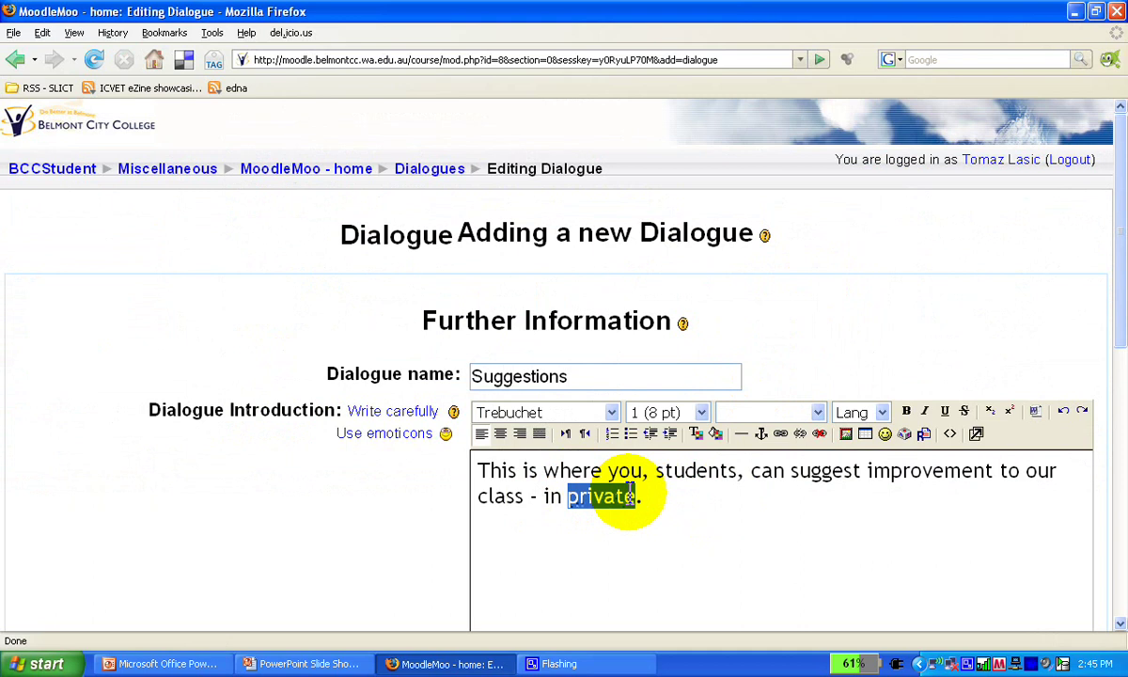
left_click(649, 502)
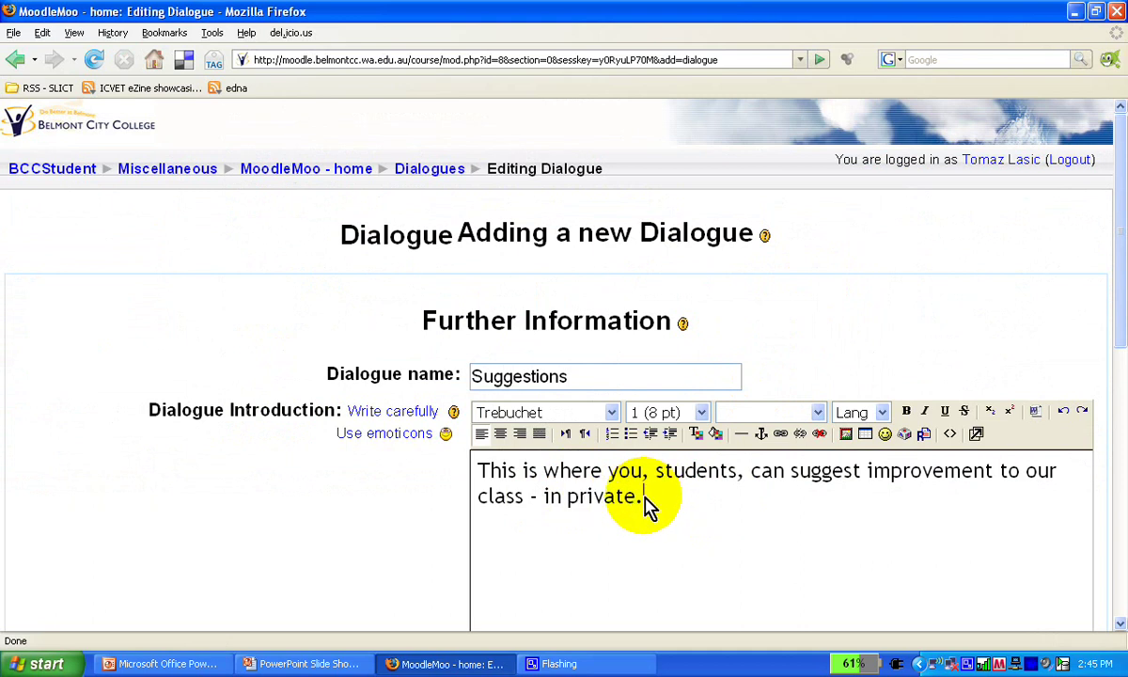
Step: Set the dialogue type to Teacher to Student and allow multiple dialogues per person
scroll(644, 509, "down", 4)
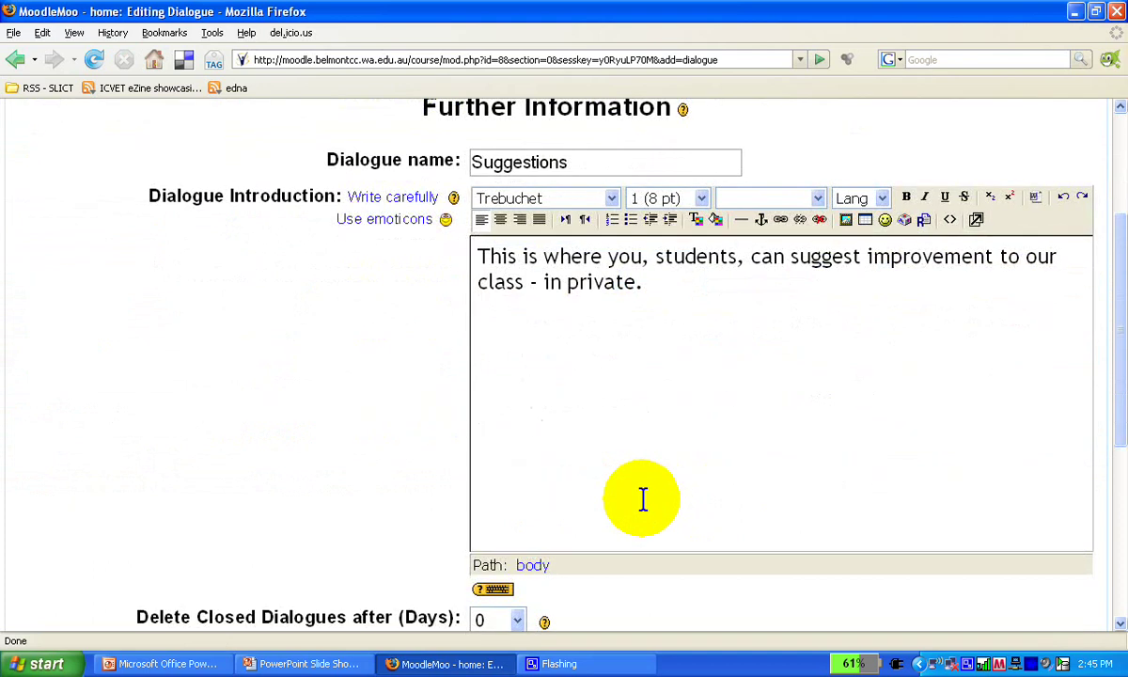
scroll(643, 498, "down", 3)
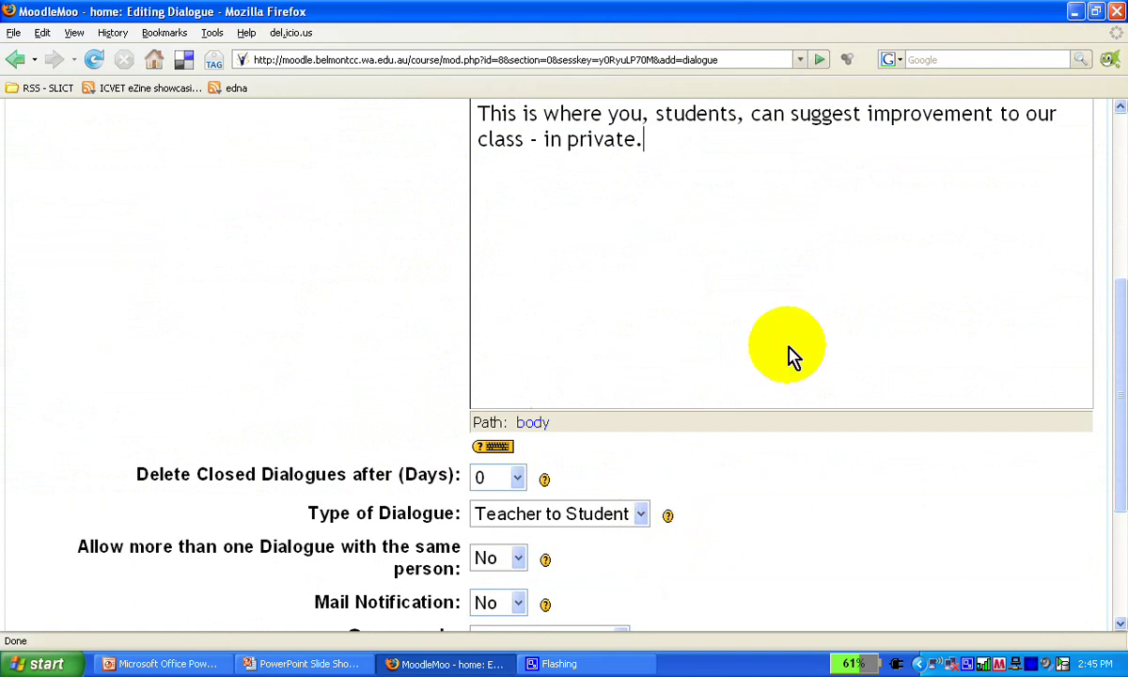
left_click(641, 515)
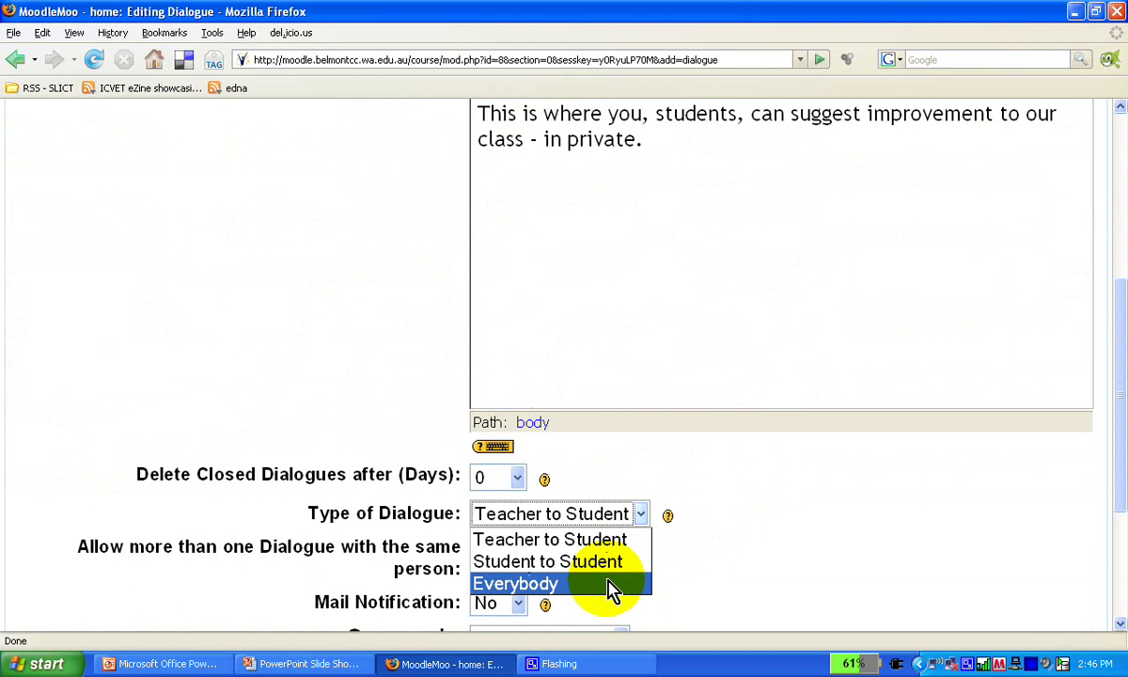
left_click(752, 583)
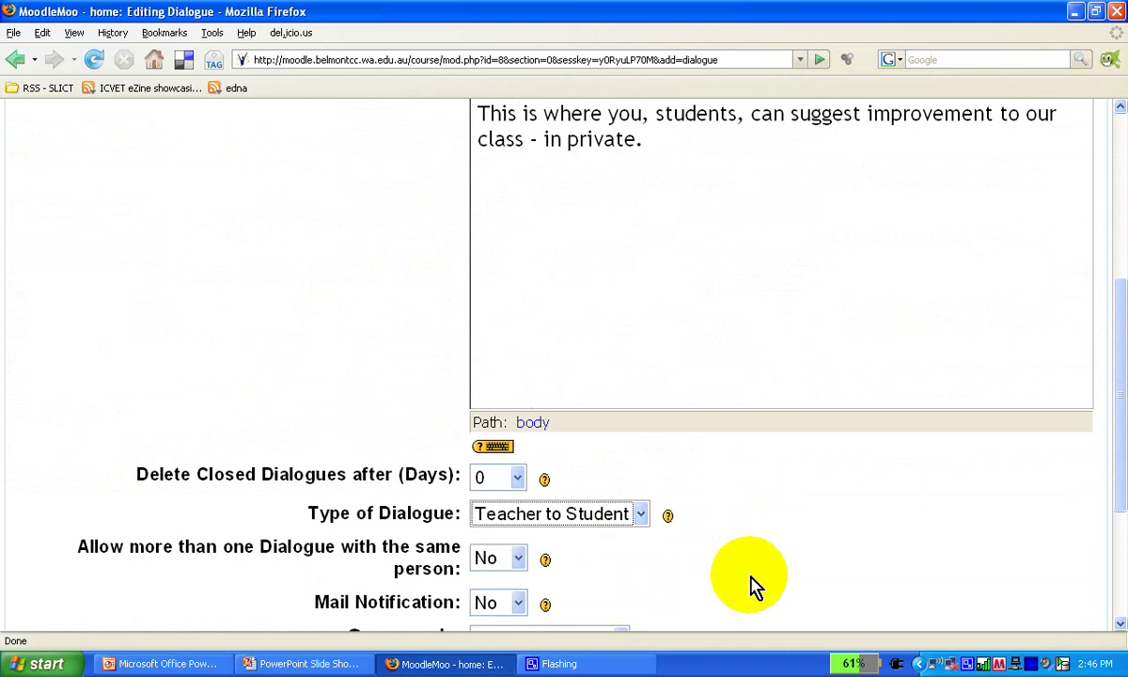
scroll(747, 575, "down", 1)
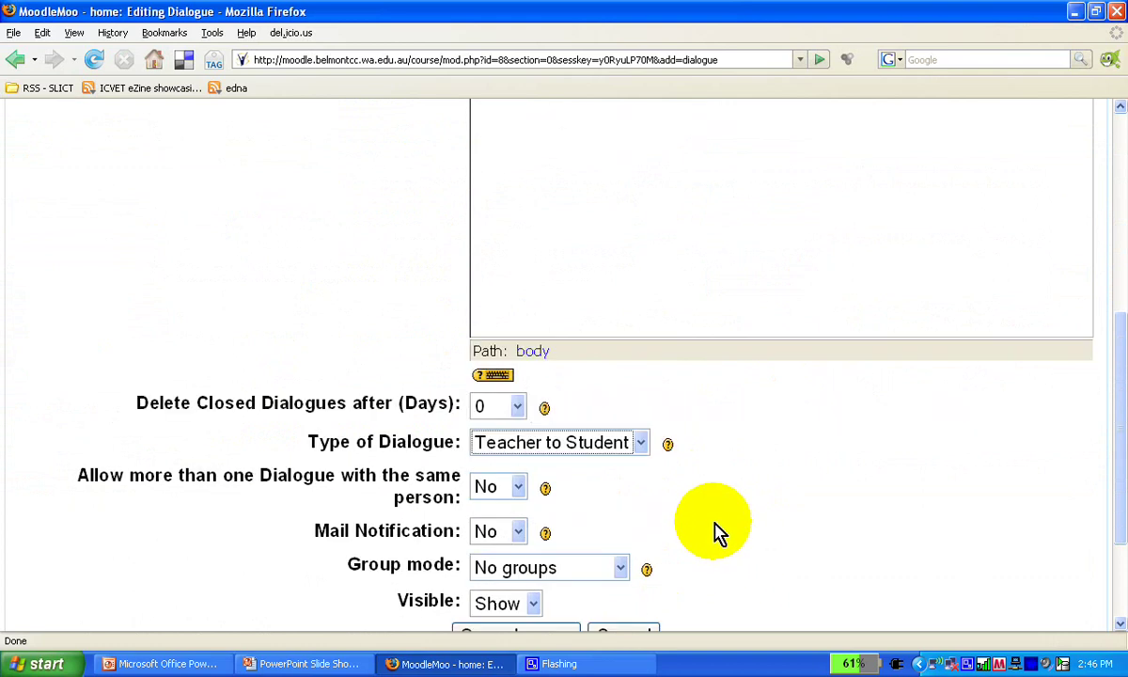
left_click(519, 490)
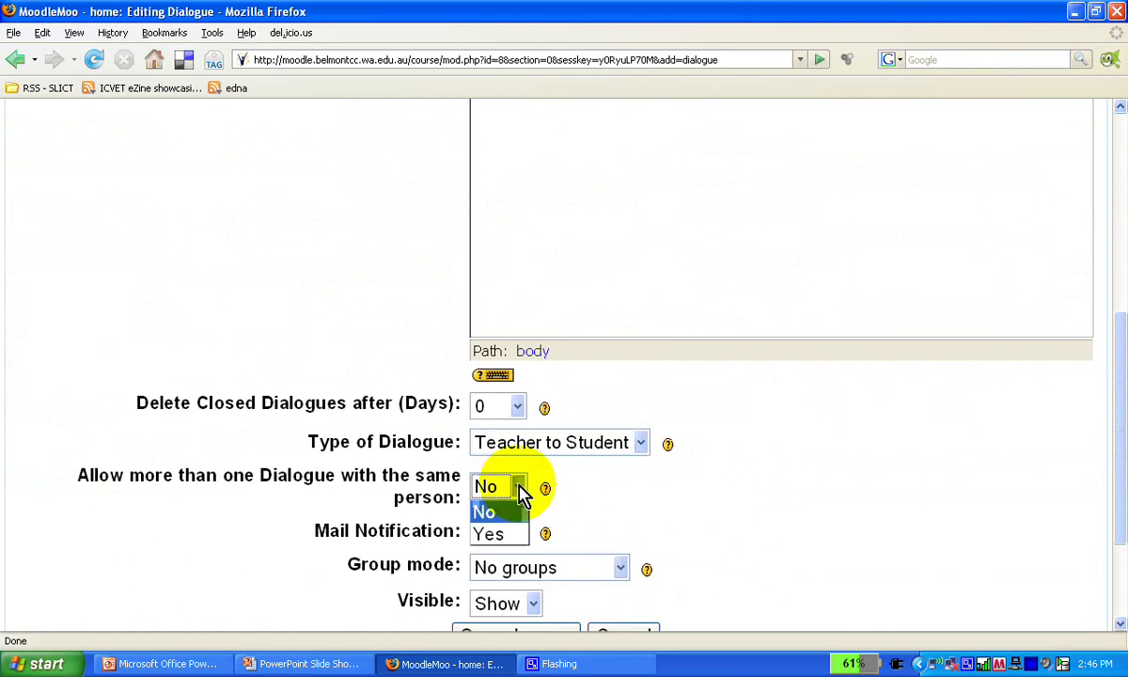
left_click(508, 542)
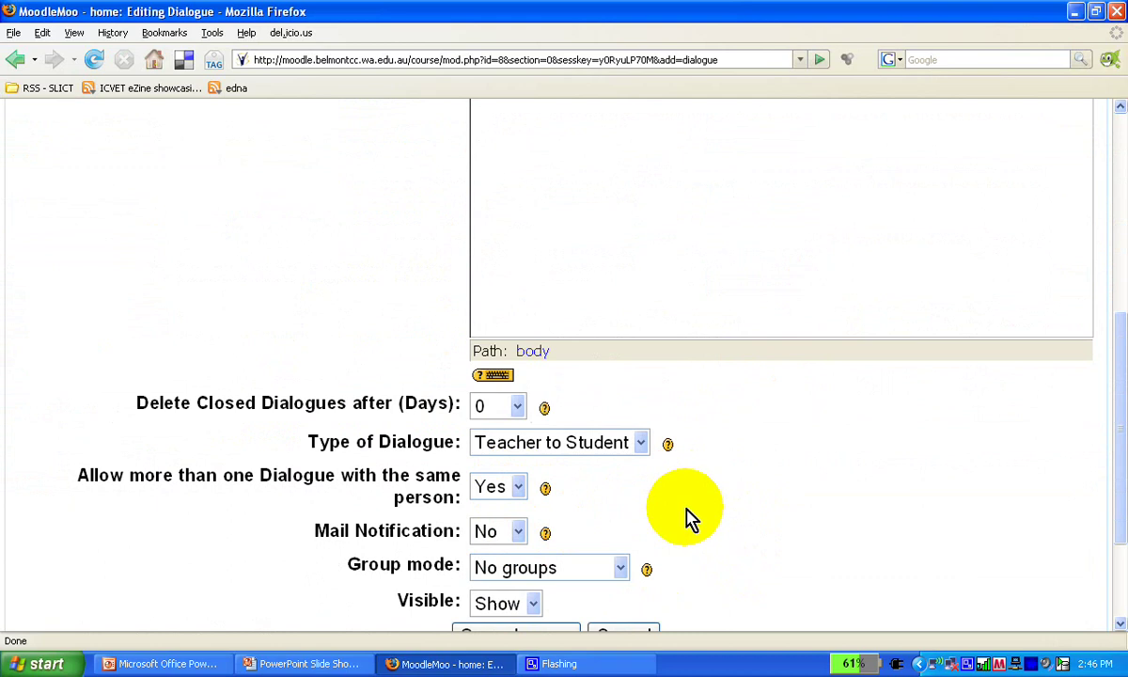
Step: Leave mail notification off, group mode at No groups, and the dialogue visible
left_click(523, 535)
left_click(522, 535)
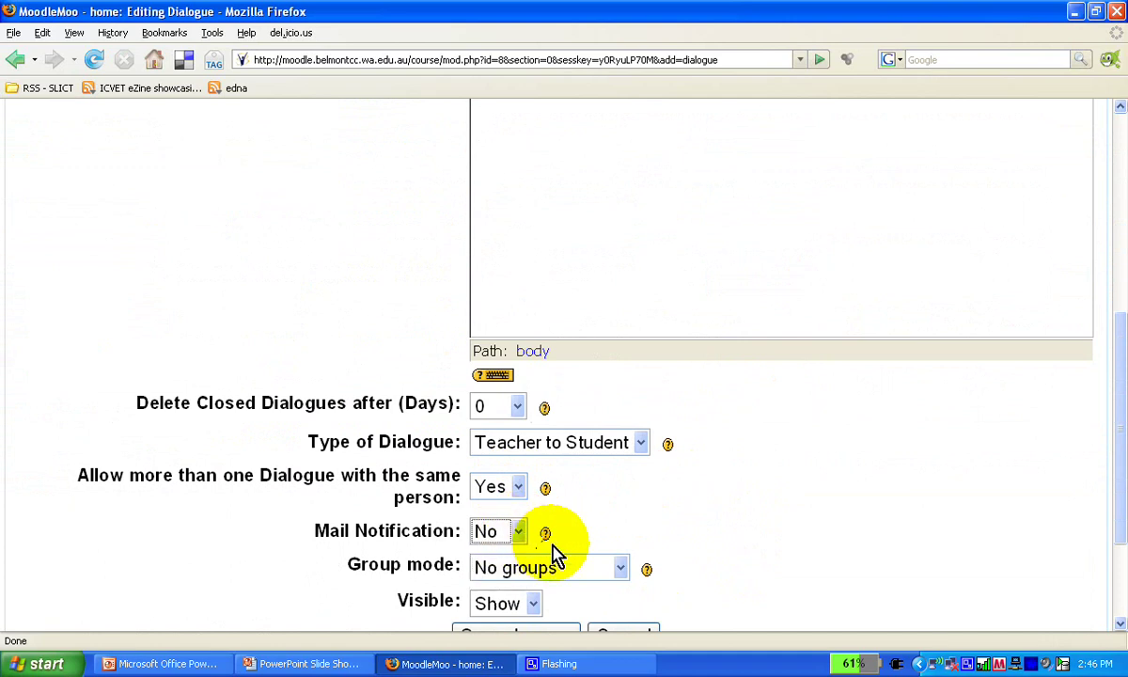
left_click(621, 568)
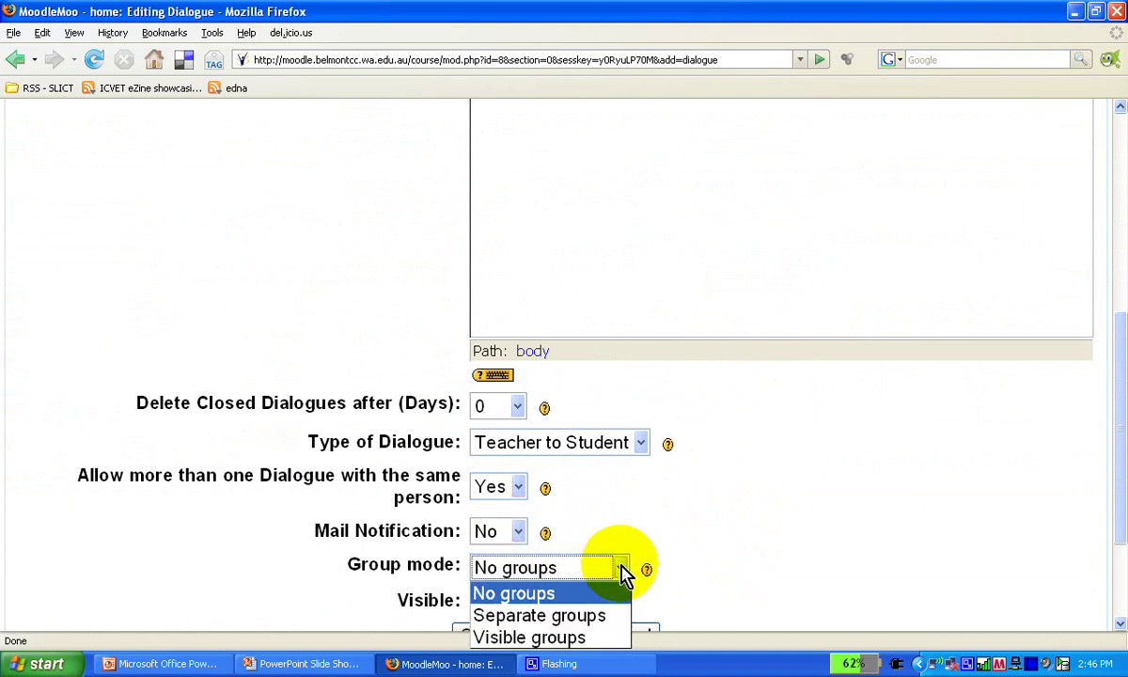
left_click(621, 571)
left_click(621, 571)
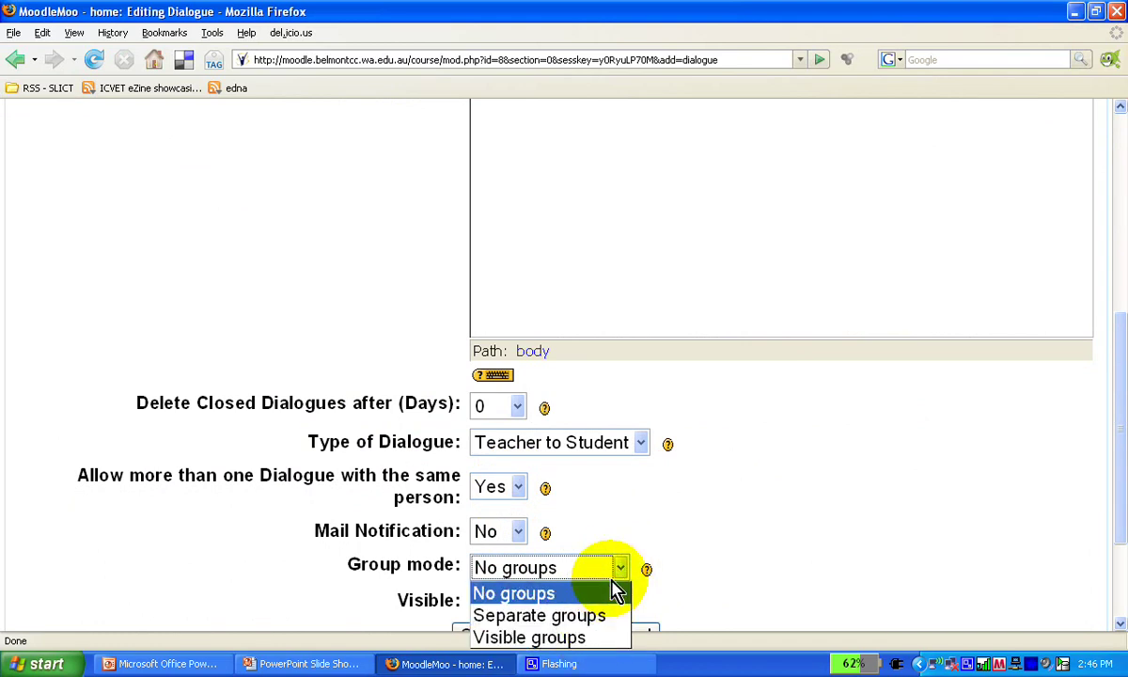
left_click(625, 570)
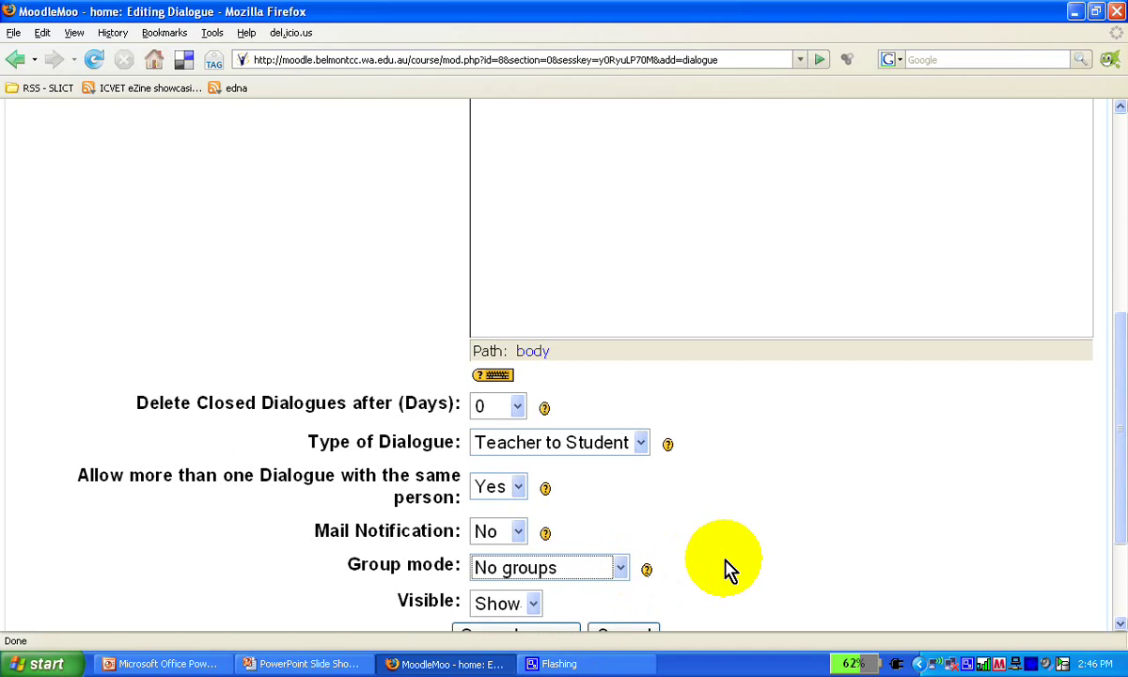
scroll(747, 557, "down", 3)
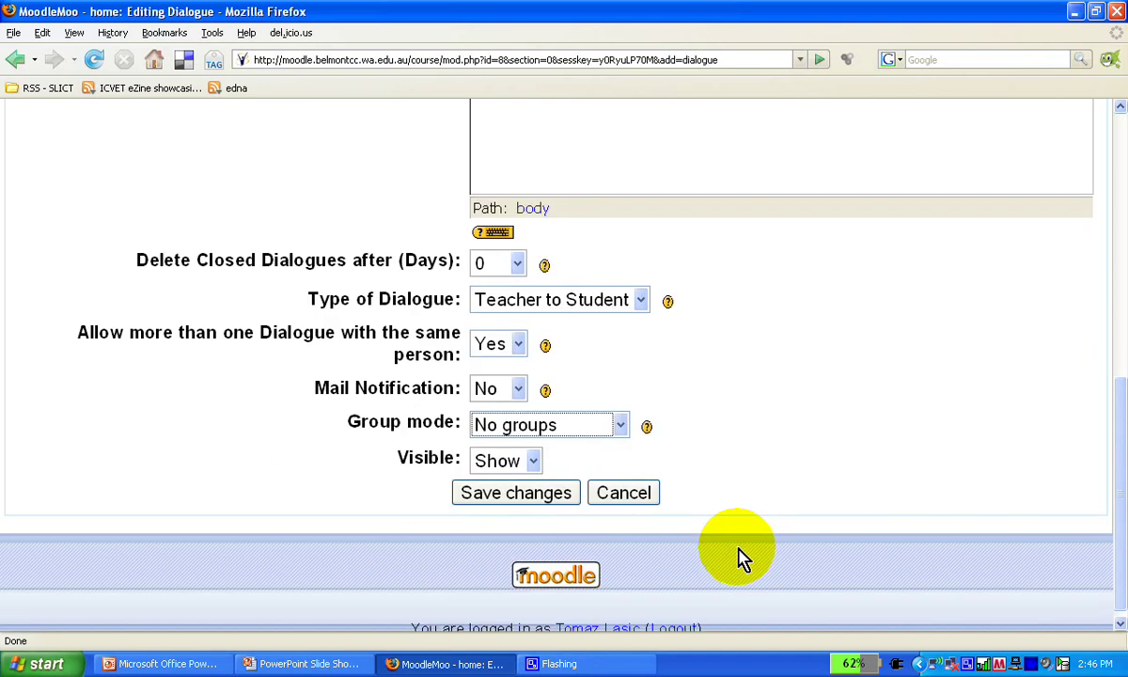
Step: Save the Suggestions dialogue settings
left_click(527, 499)
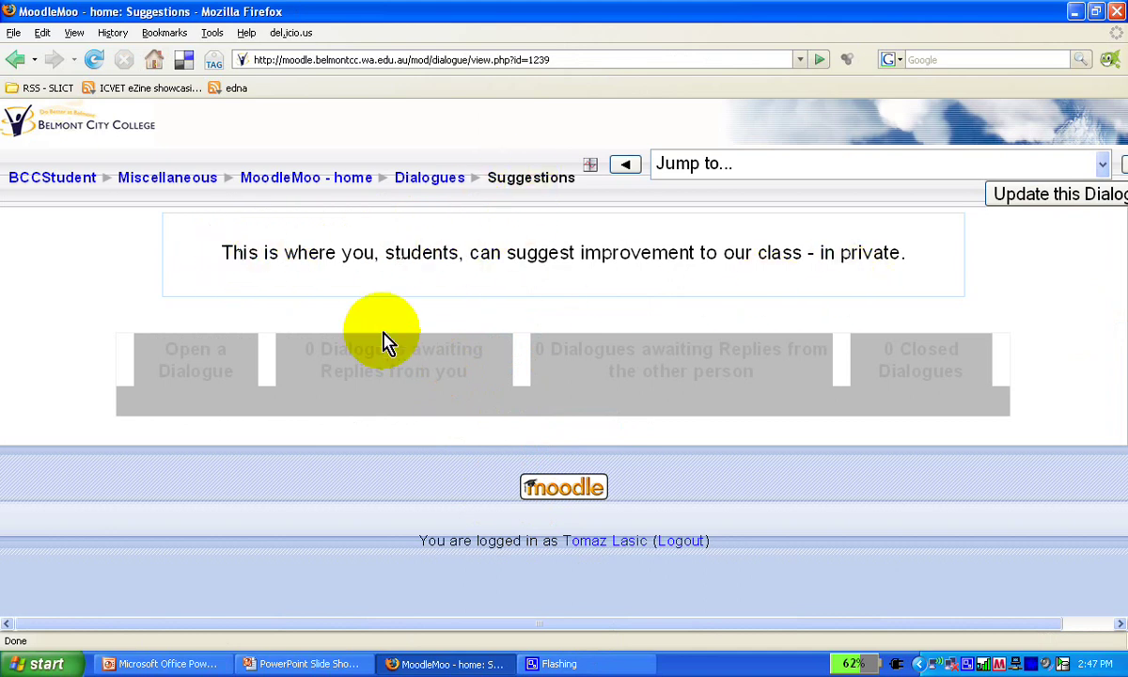
Step: Start a new dialogue with the student under the subject 'Homework'
left_click(197, 357)
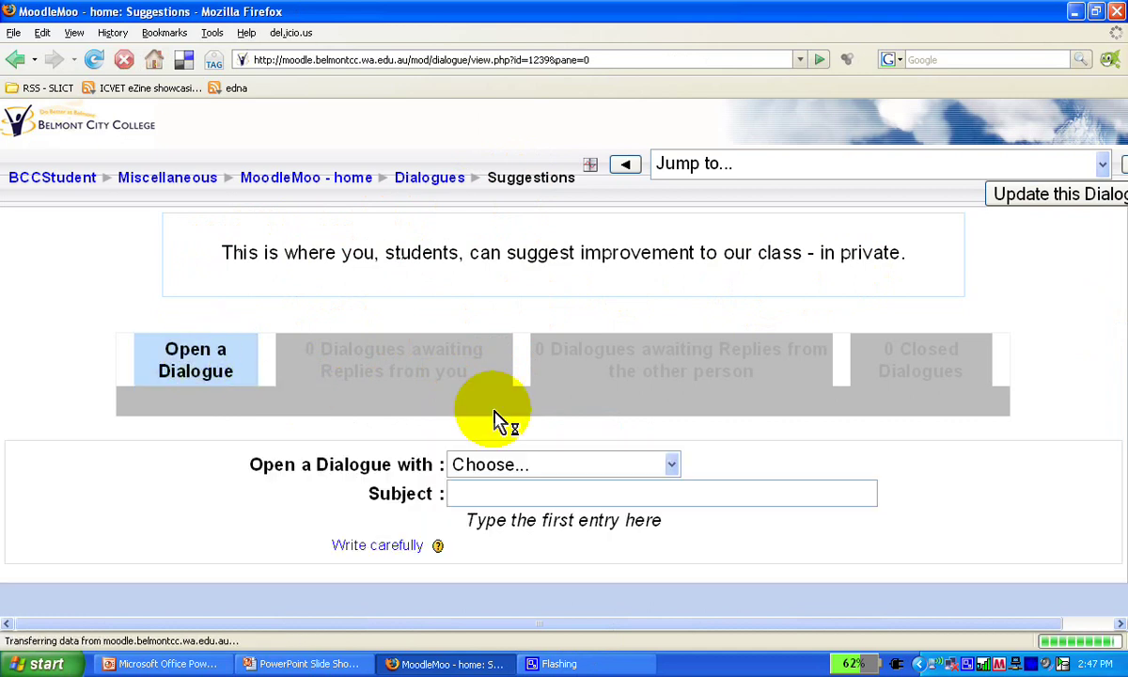
left_click(569, 466)
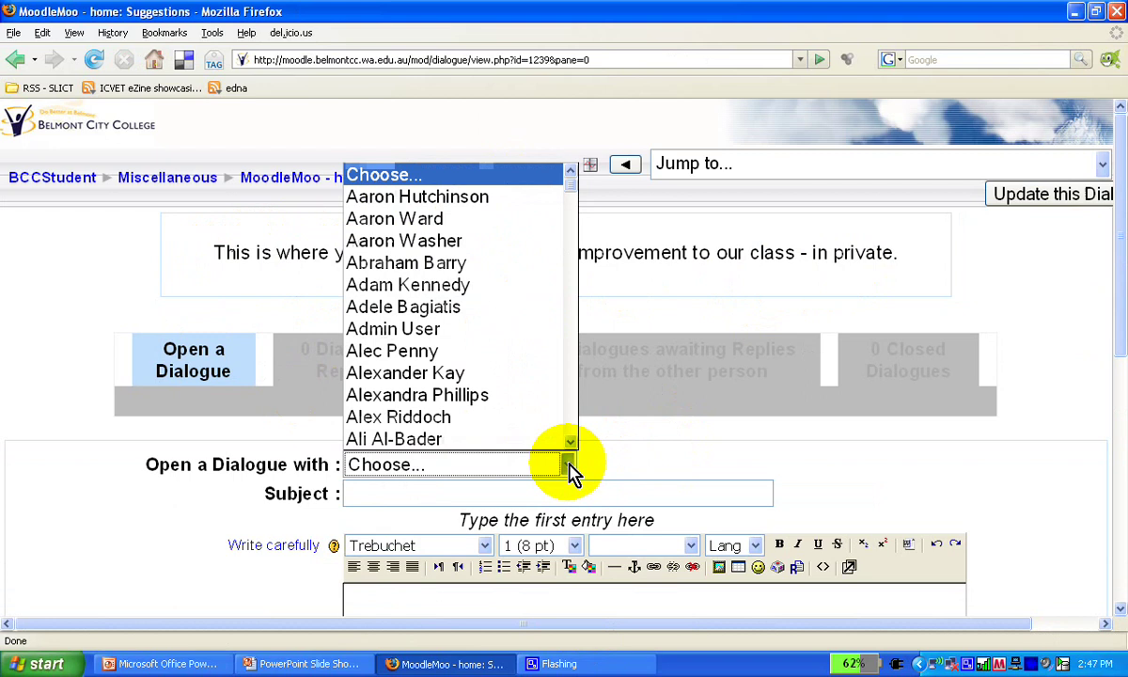
left_click(507, 268)
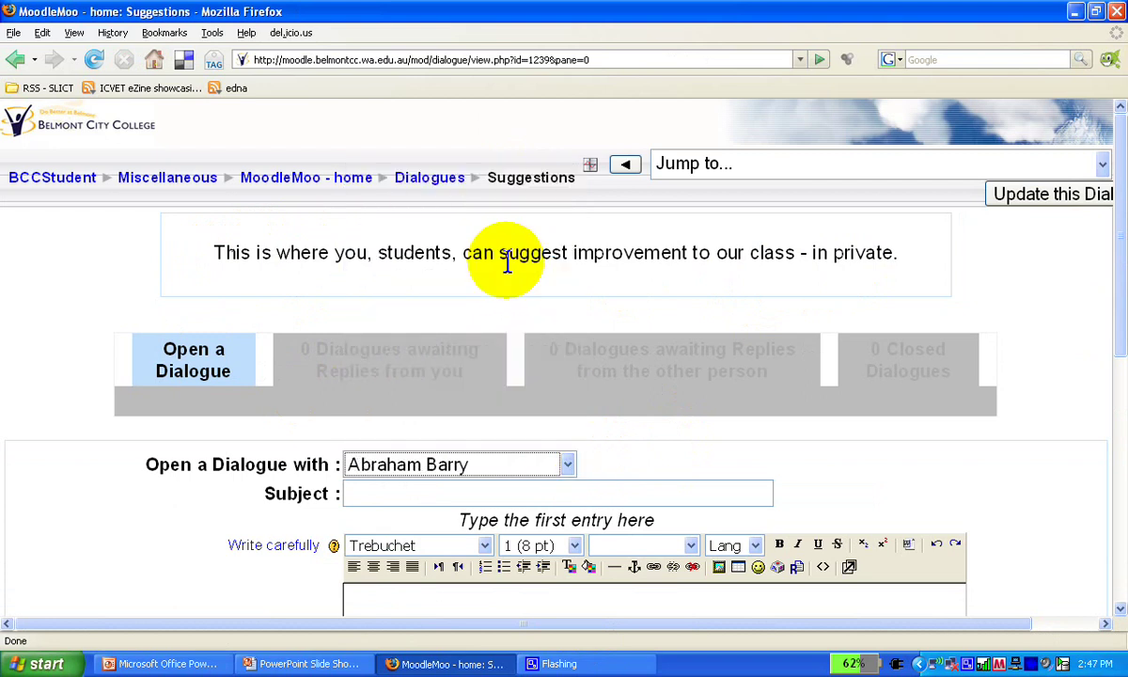
left_click(468, 491)
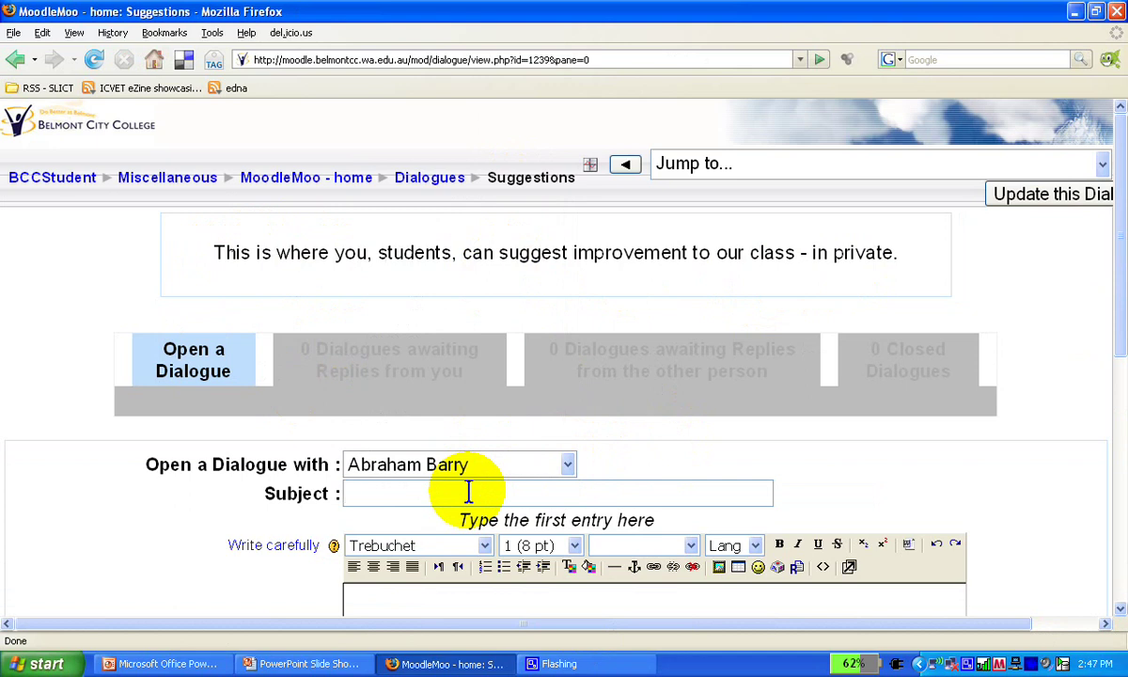
type("Homework")
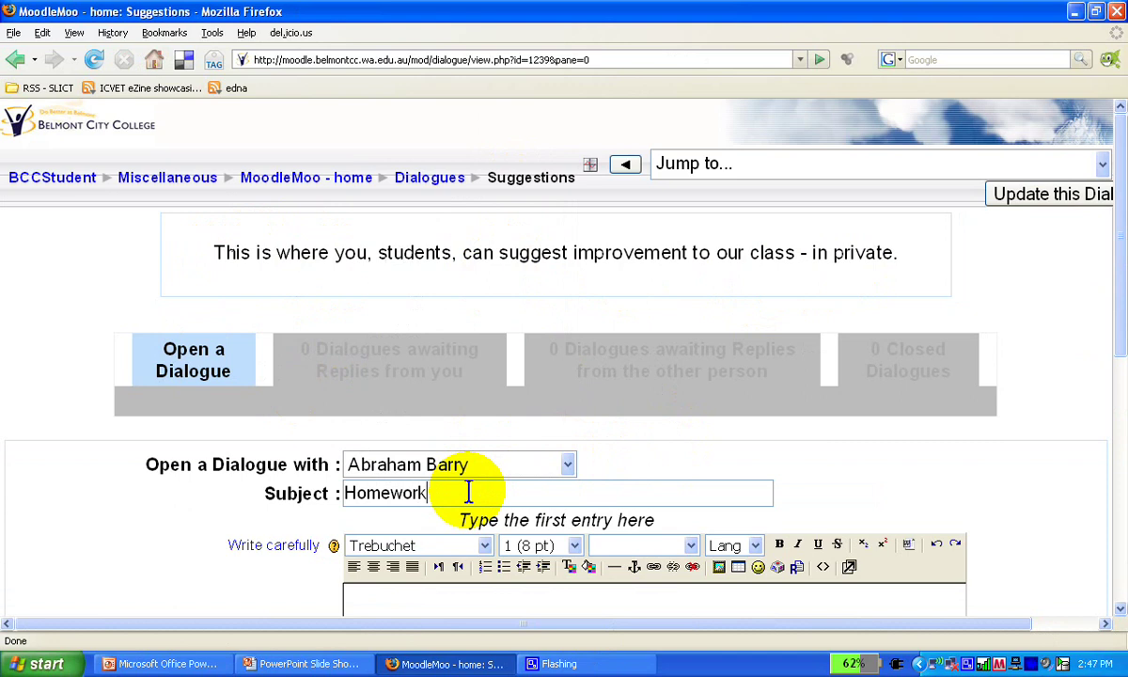
Step: Write the first entry offering the student help with their homework
scroll(671, 516, "down", 3)
left_click(549, 486)
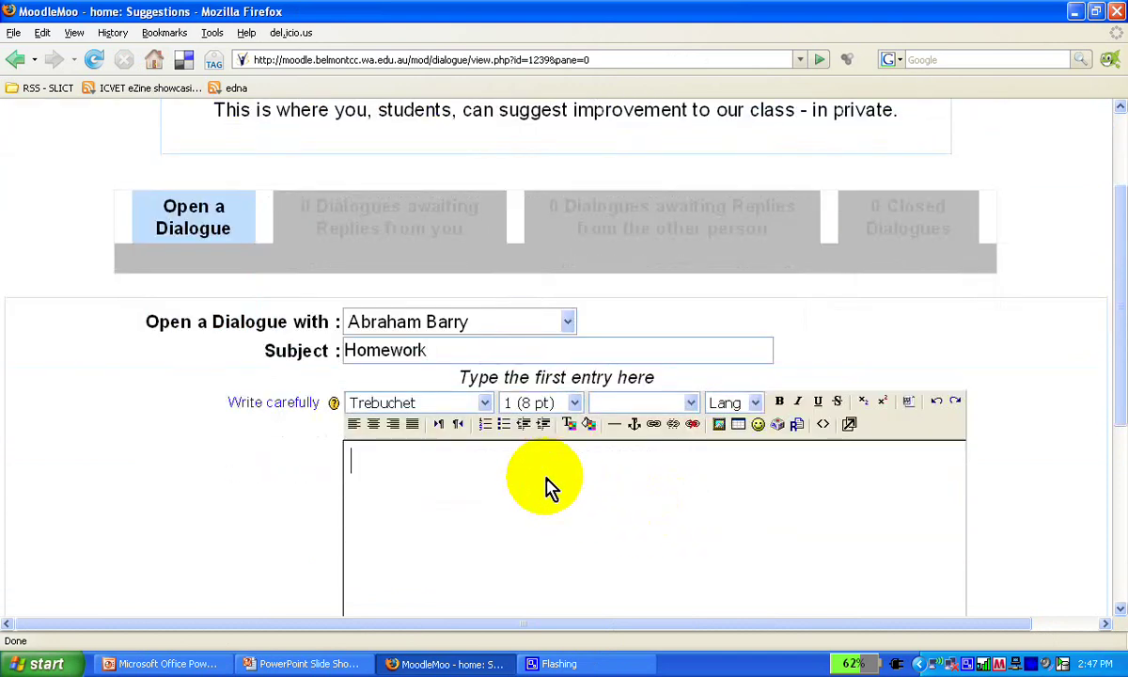
type("Abr")
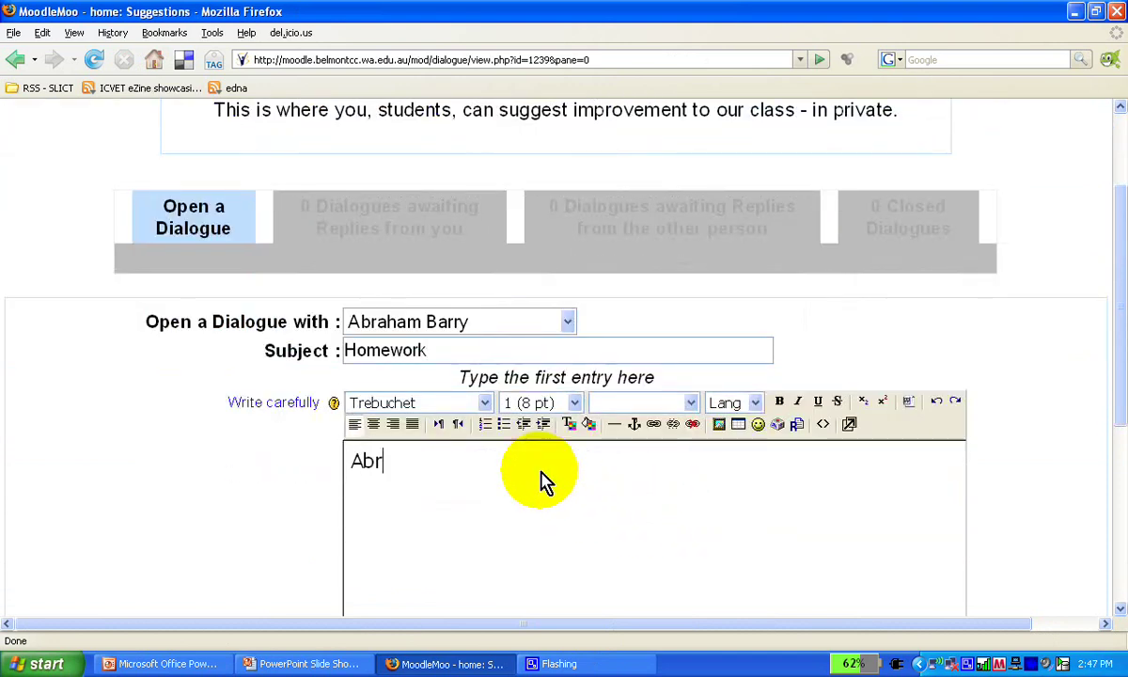
type("aham, if yo")
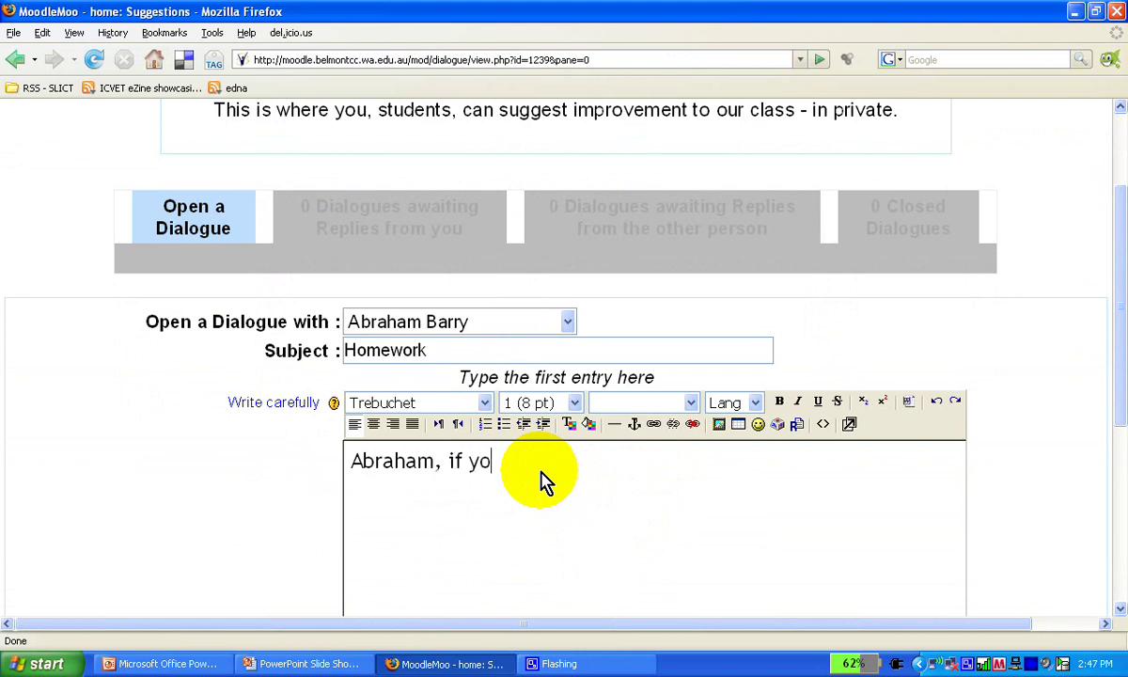
type("u are having troublw with ")
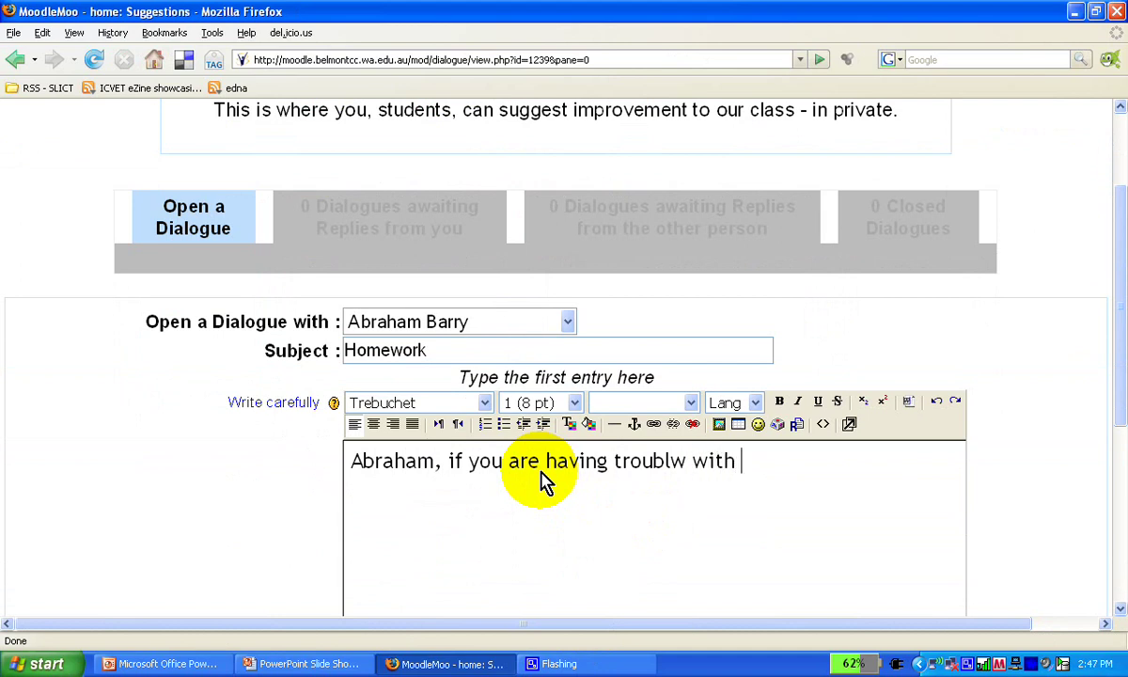
type("your homework")
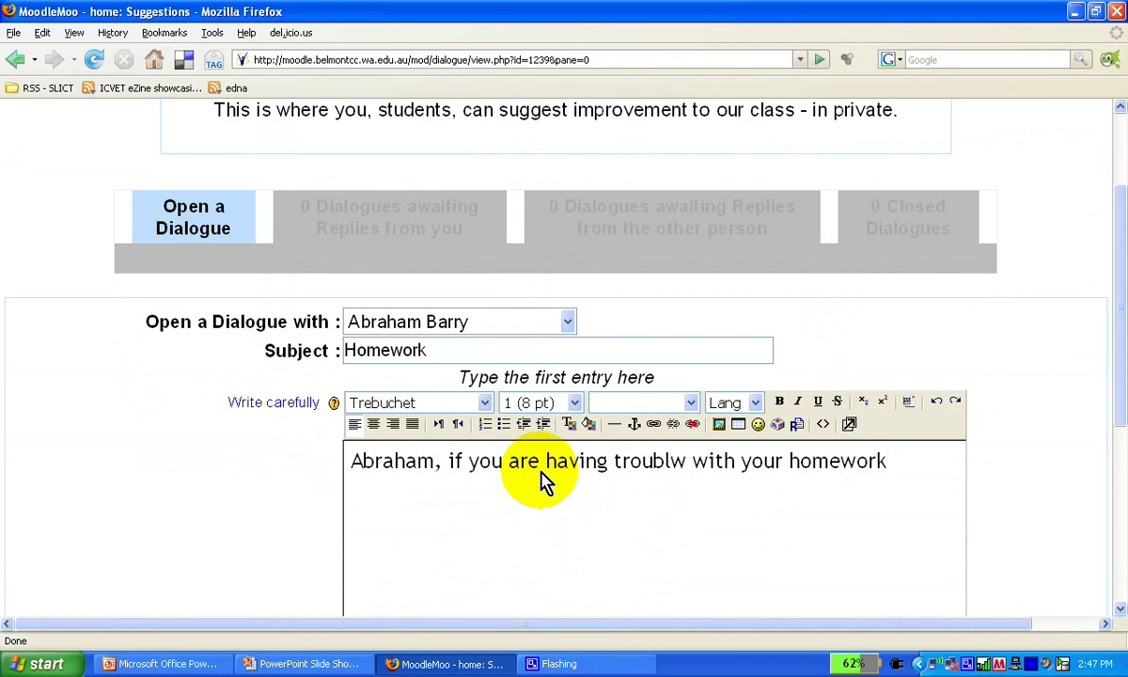
type(", this is the spot to")
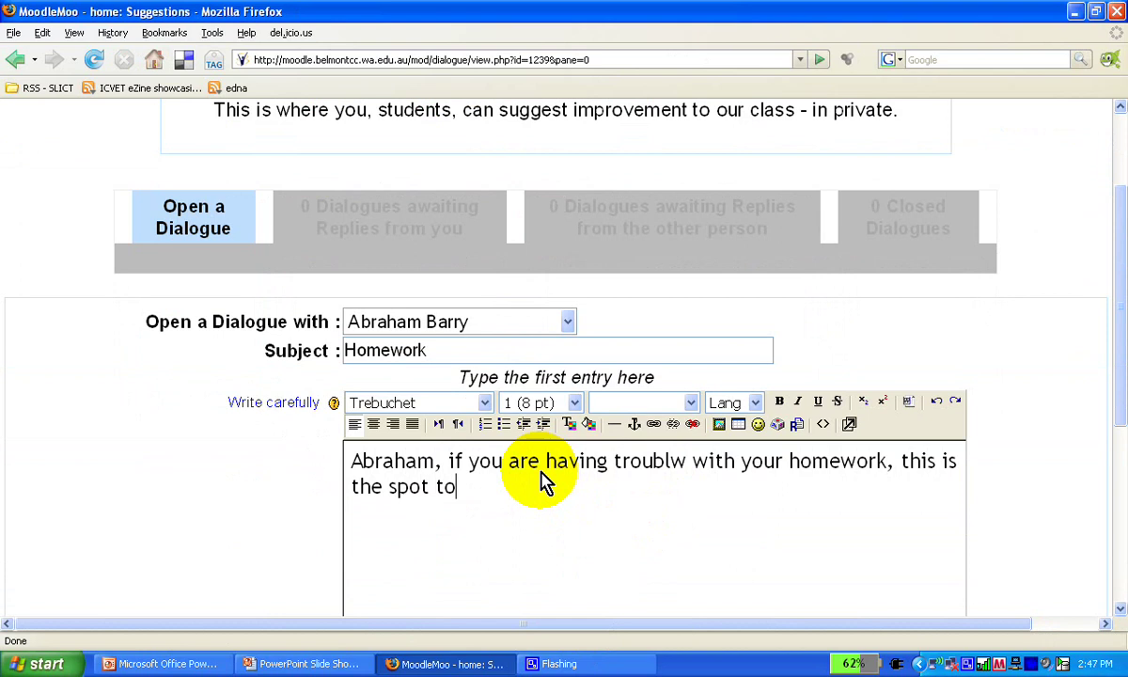
type(" tell me about it and ")
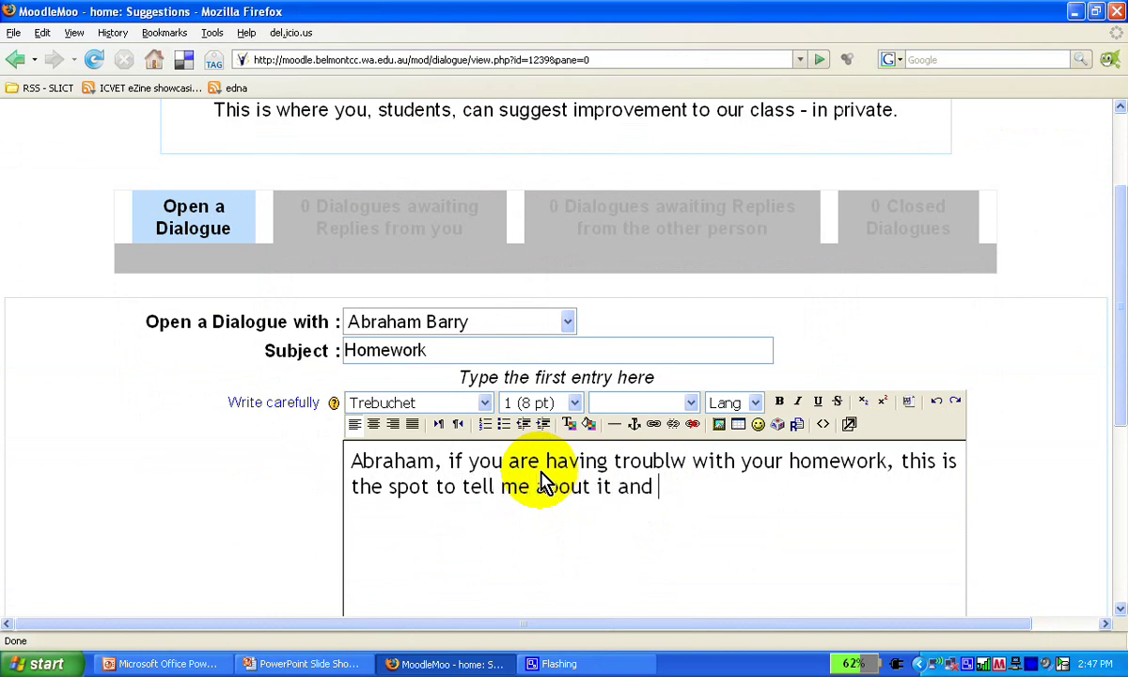
type("I can help you.")
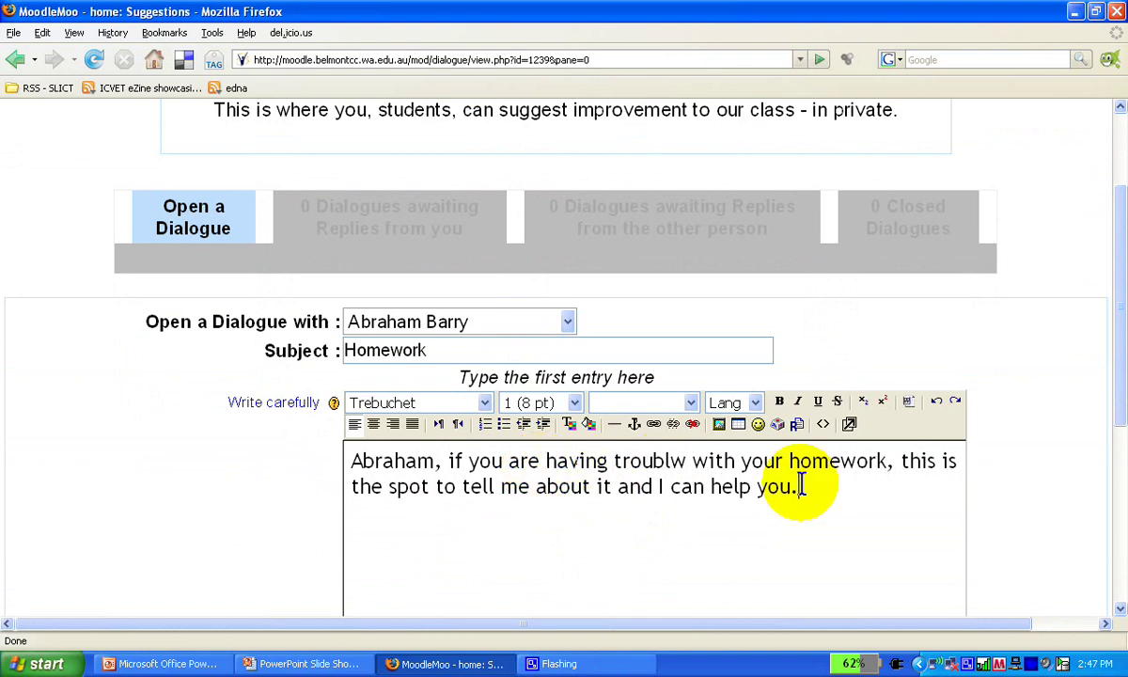
scroll(803, 507, "down", 3)
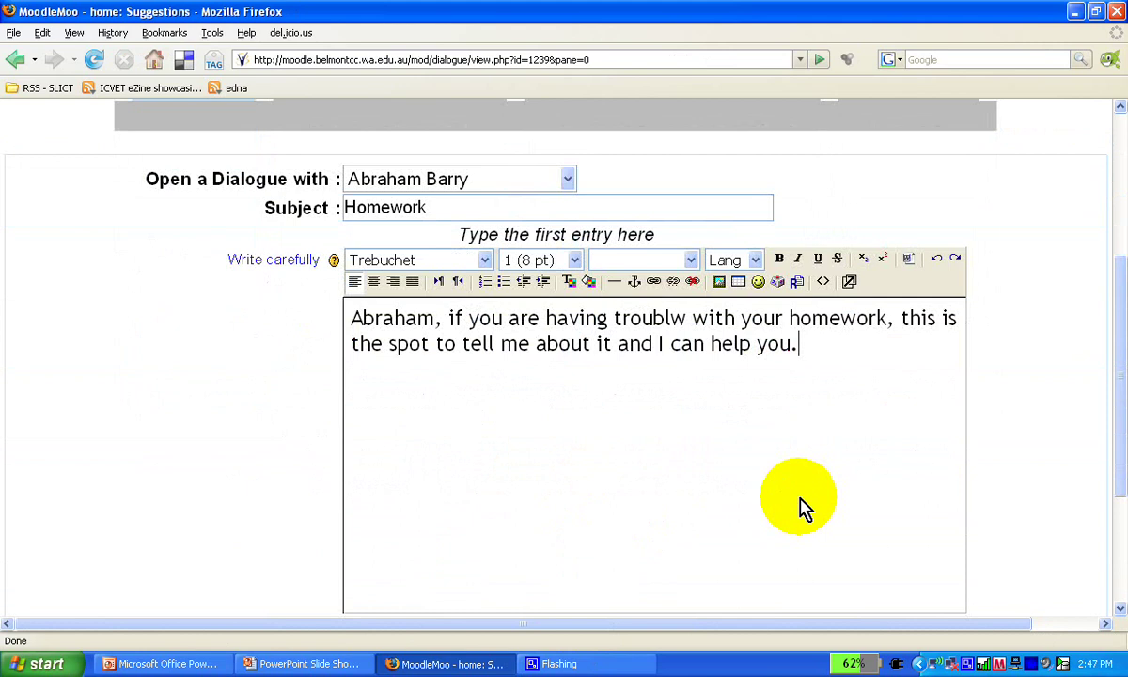
scroll(798, 503, "down", 3)
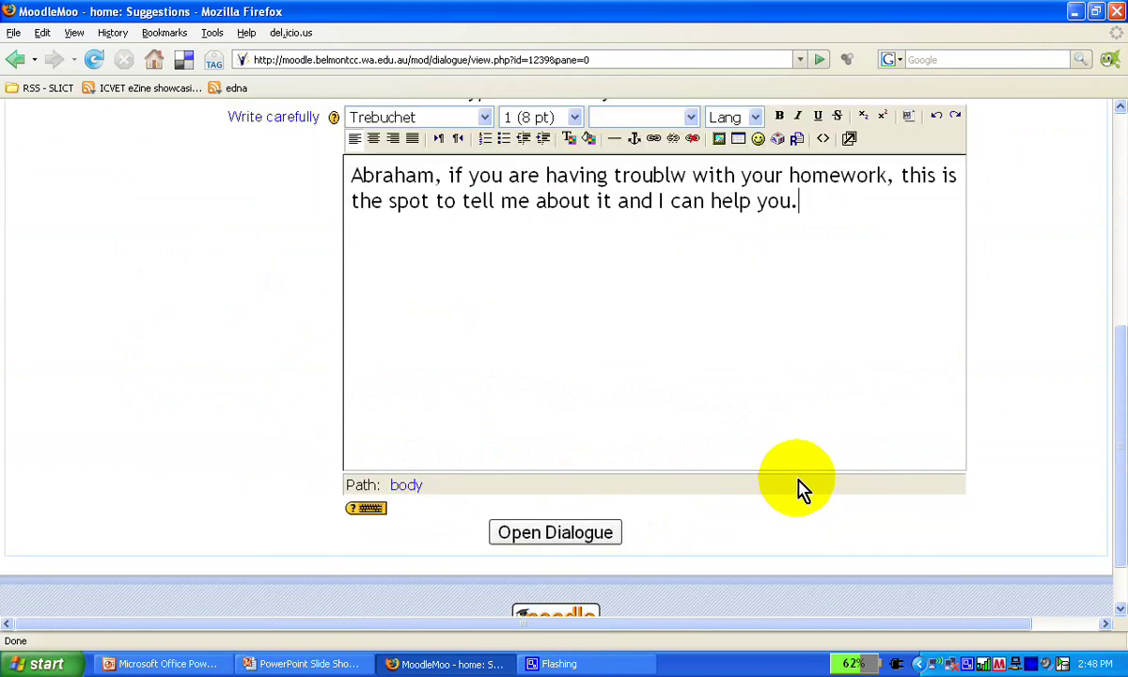
scroll(792, 470, "up", 1)
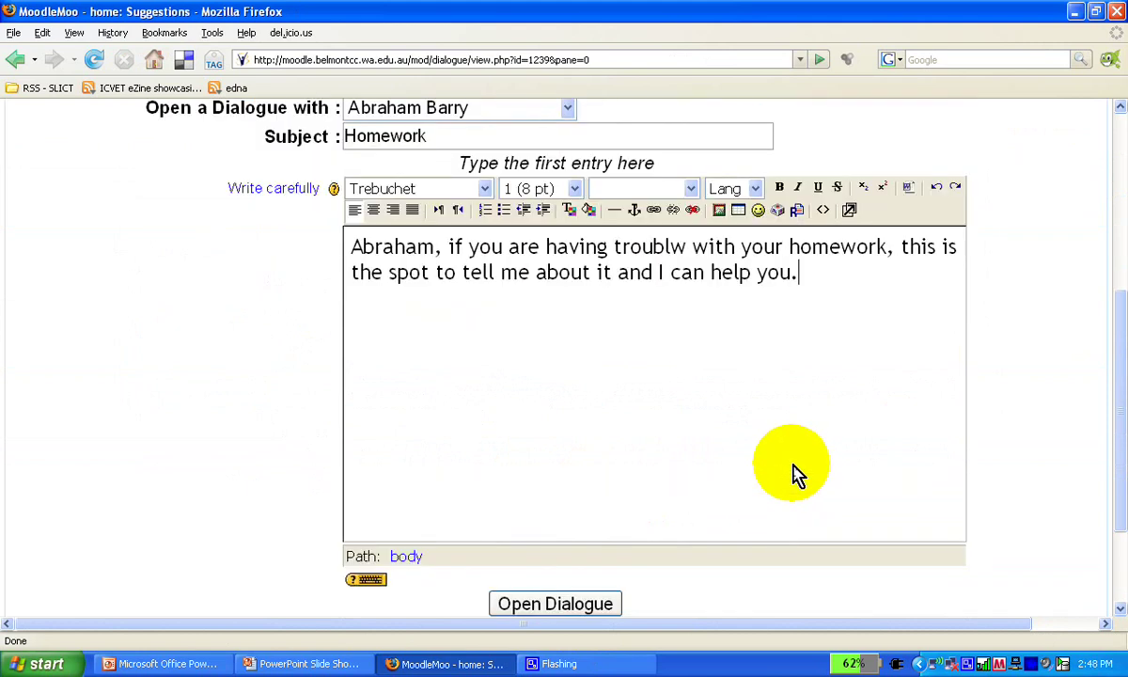
scroll(649, 517, "down", 3)
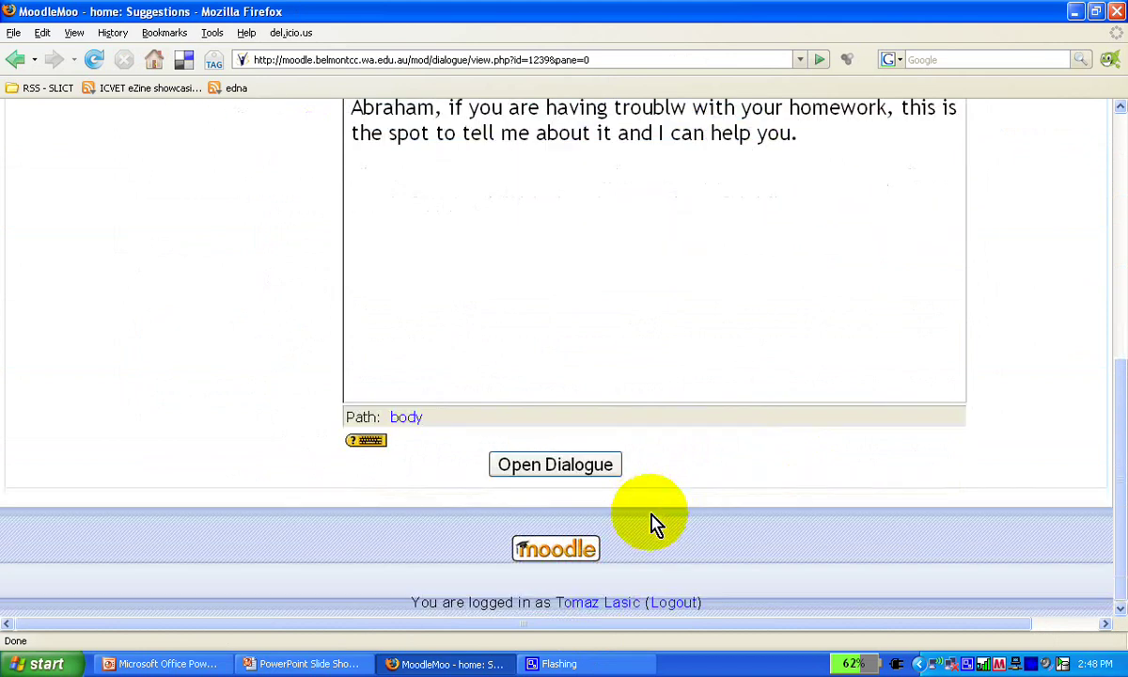
Step: Continue past the confirmation and open the student's dialogue from the awaiting-reply list
left_click(607, 467)
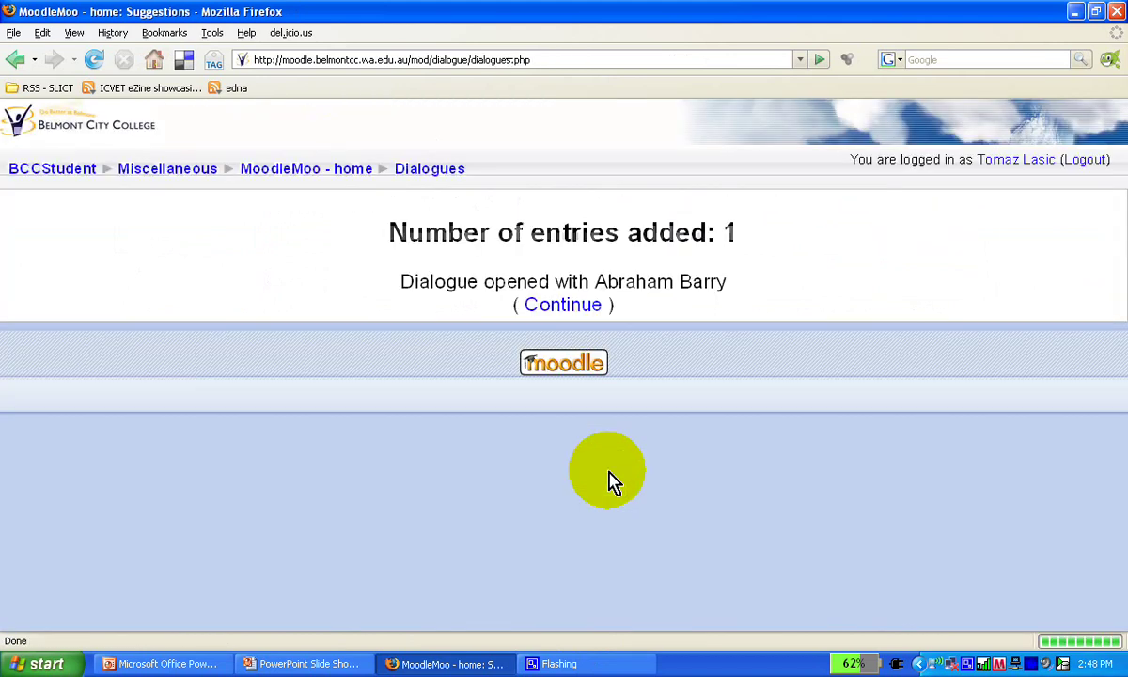
left_click(575, 308)
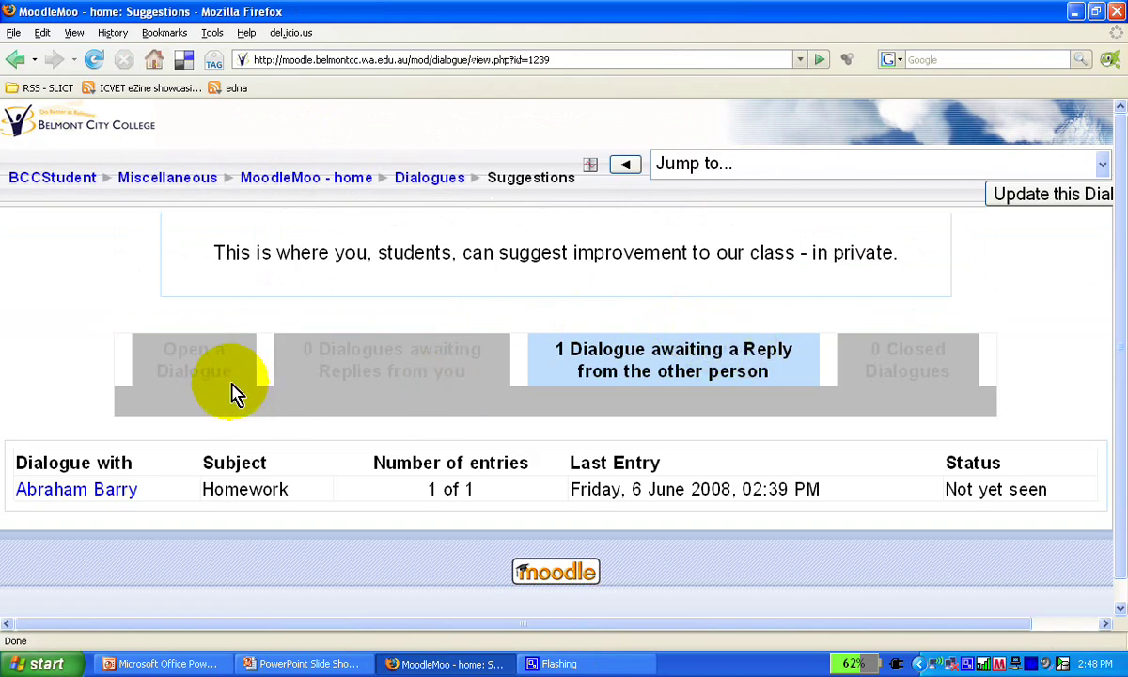
left_click(108, 495)
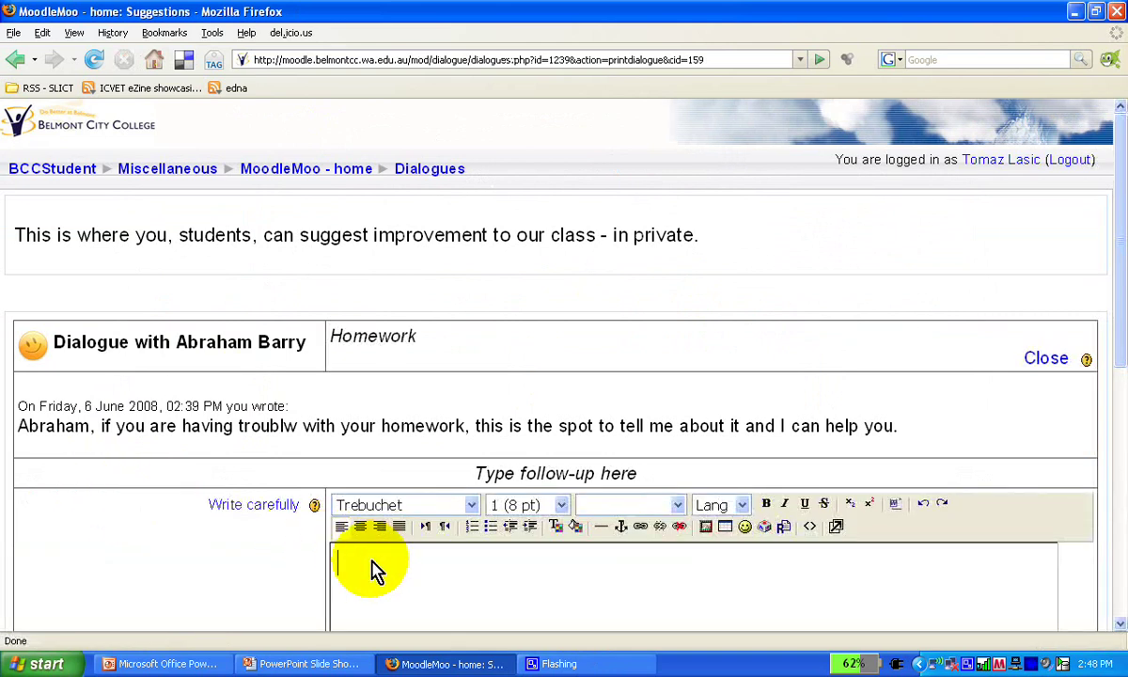
scroll(374, 569, "down", 4)
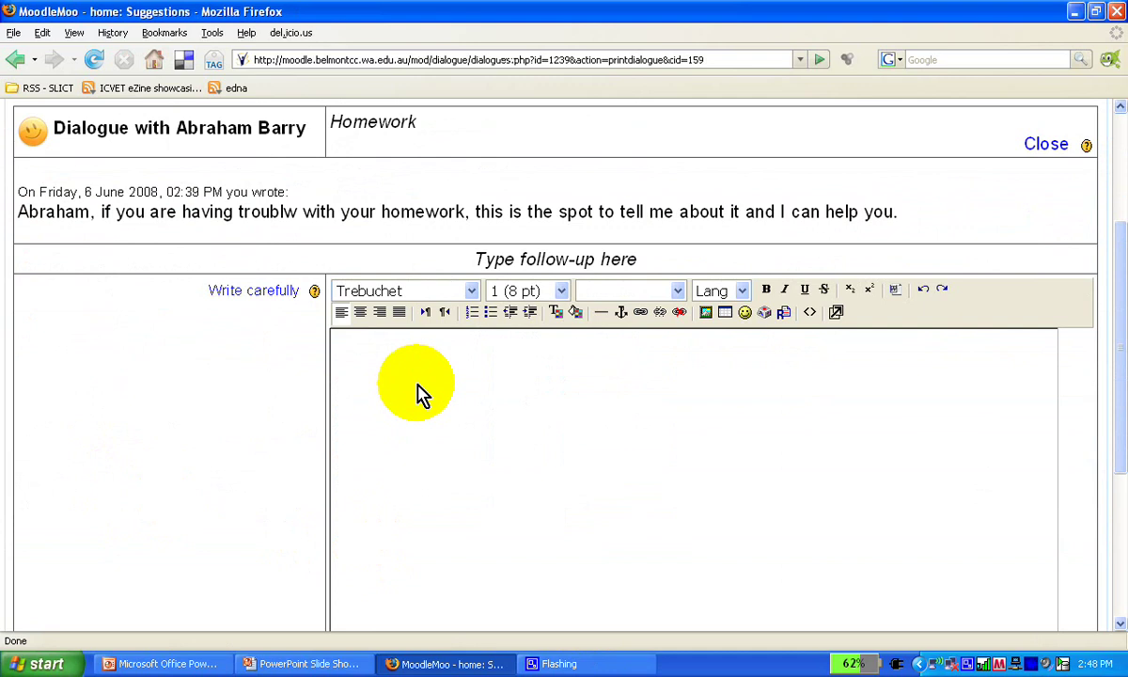
scroll(420, 394, "up", 1)
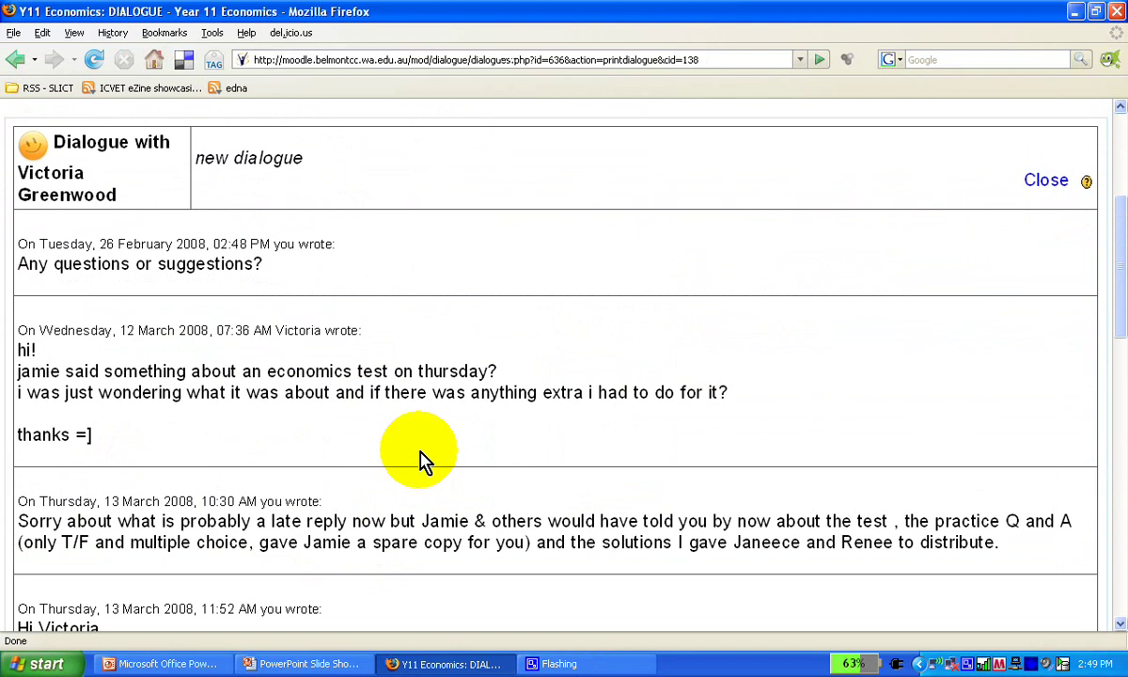
Step: Read through the economics test conversation, then return to the Year 11 Economics dialogues overview
scroll(320, 324, "down", 3)
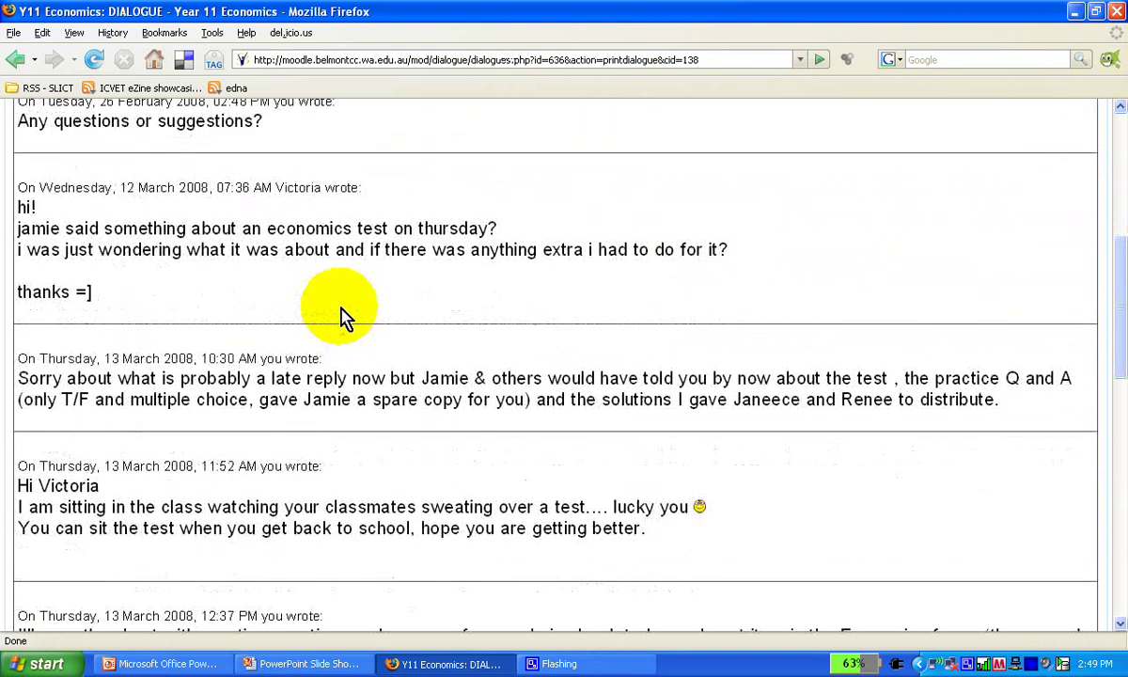
scroll(357, 312, "down", 2)
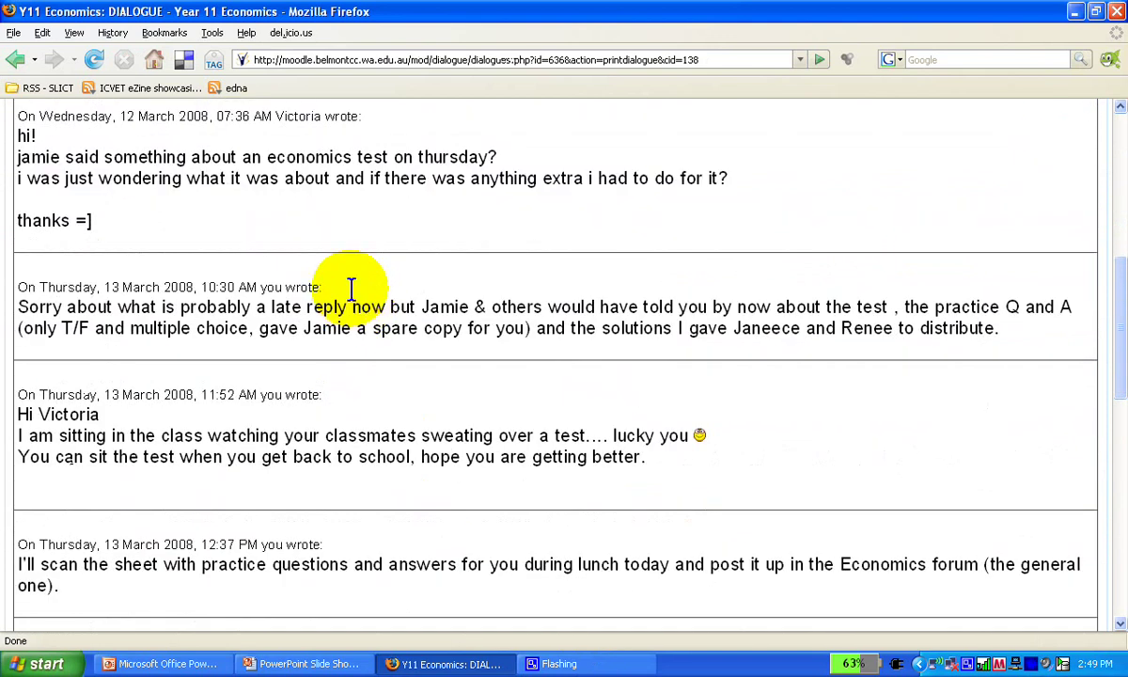
left_click_drag(18, 157, 517, 155)
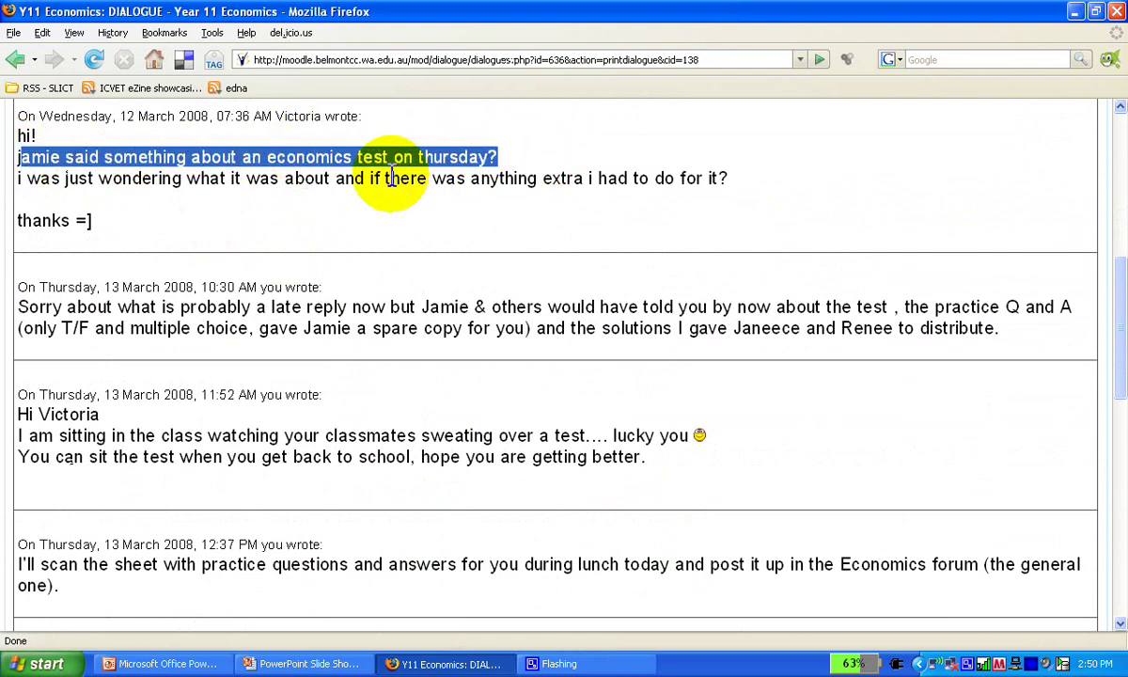
left_click_drag(388, 179, 634, 173)
left_click(622, 178)
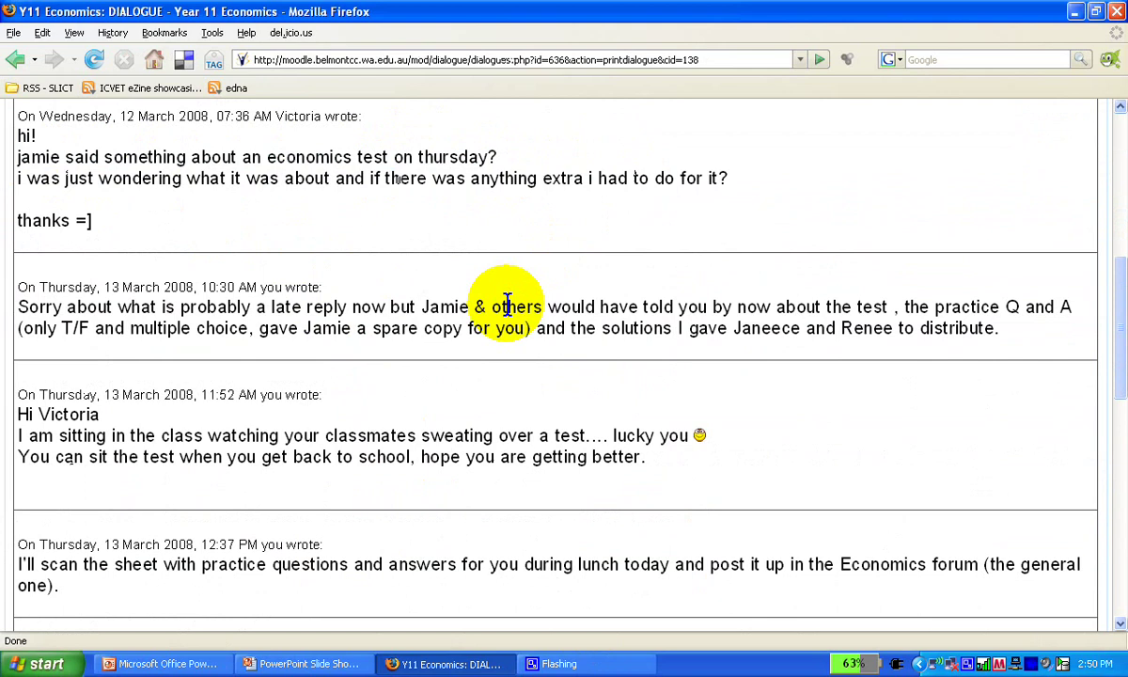
scroll(504, 272, "down", 2)
left_click_drag(257, 234, 430, 235)
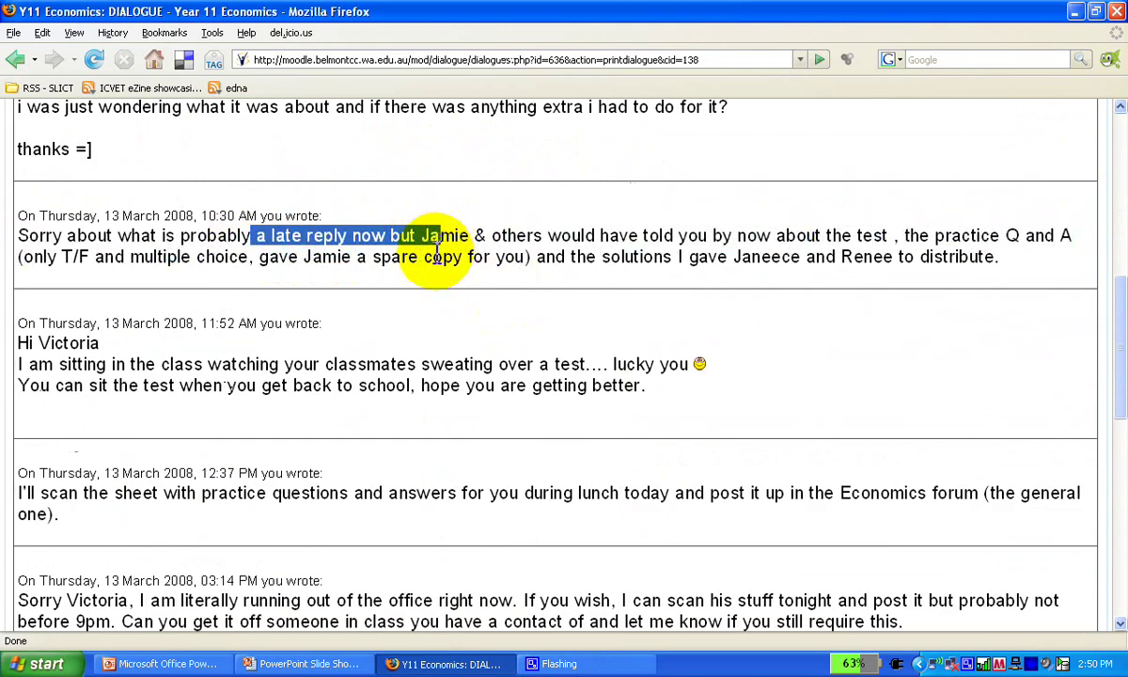
left_click(431, 264)
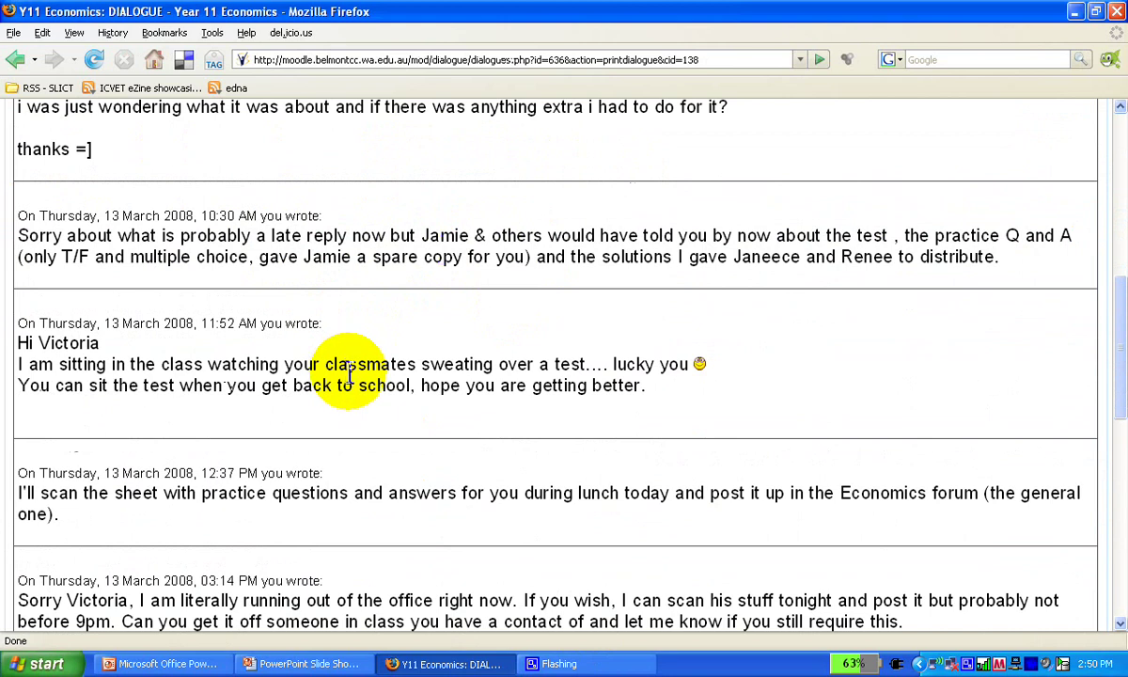
key("alt+Left")
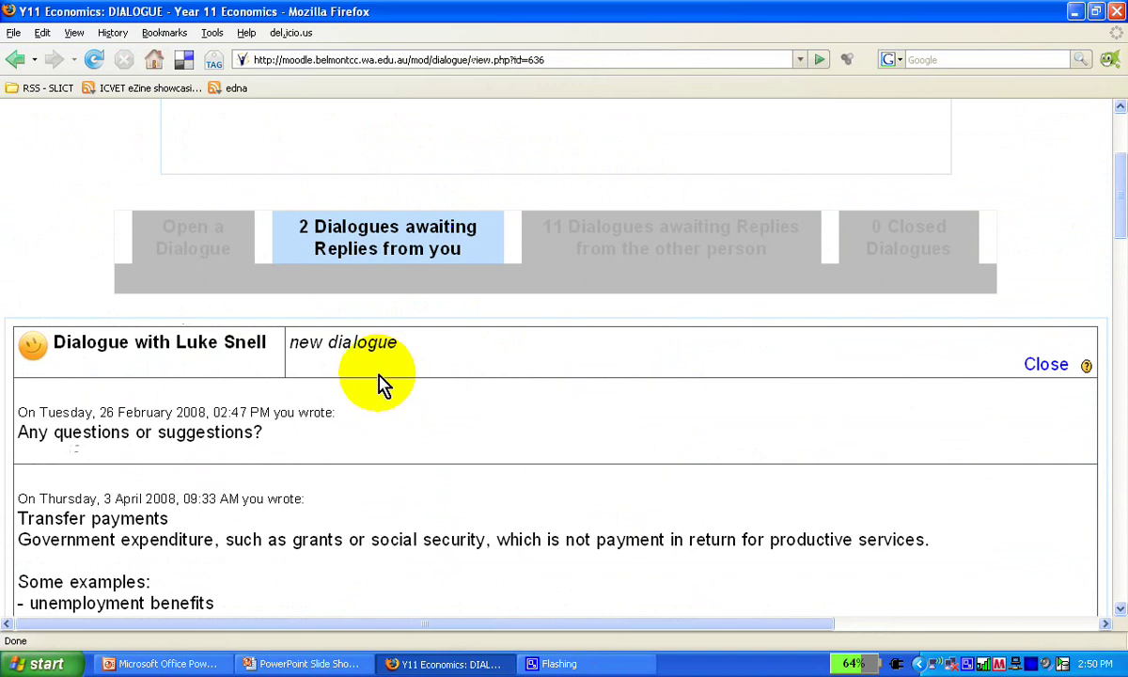
Step: Post a test reply in the Year 11 Economics dialogue asking the student to ignore it
scroll(380, 384, "down", 3)
scroll(380, 383, "up", 2)
scroll(345, 297, "up", 2)
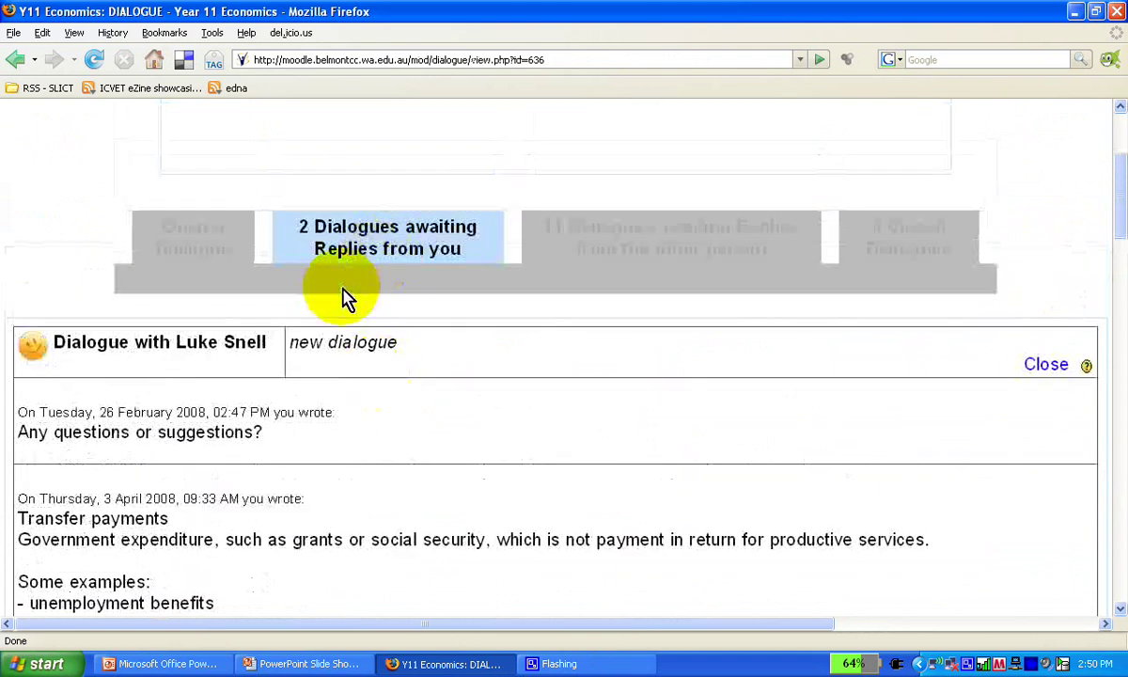
scroll(221, 345, "down", 2)
scroll(247, 341, "down", 12)
scroll(247, 340, "down", 15)
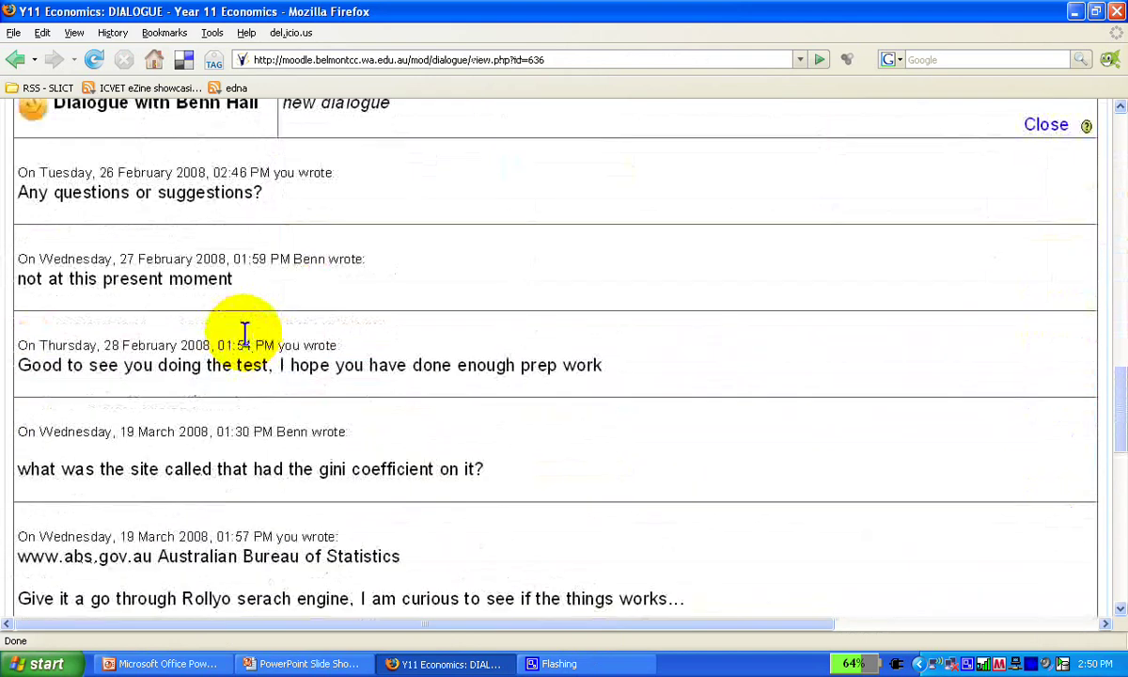
scroll(247, 340, "up", 6)
scroll(247, 340, "up", 14)
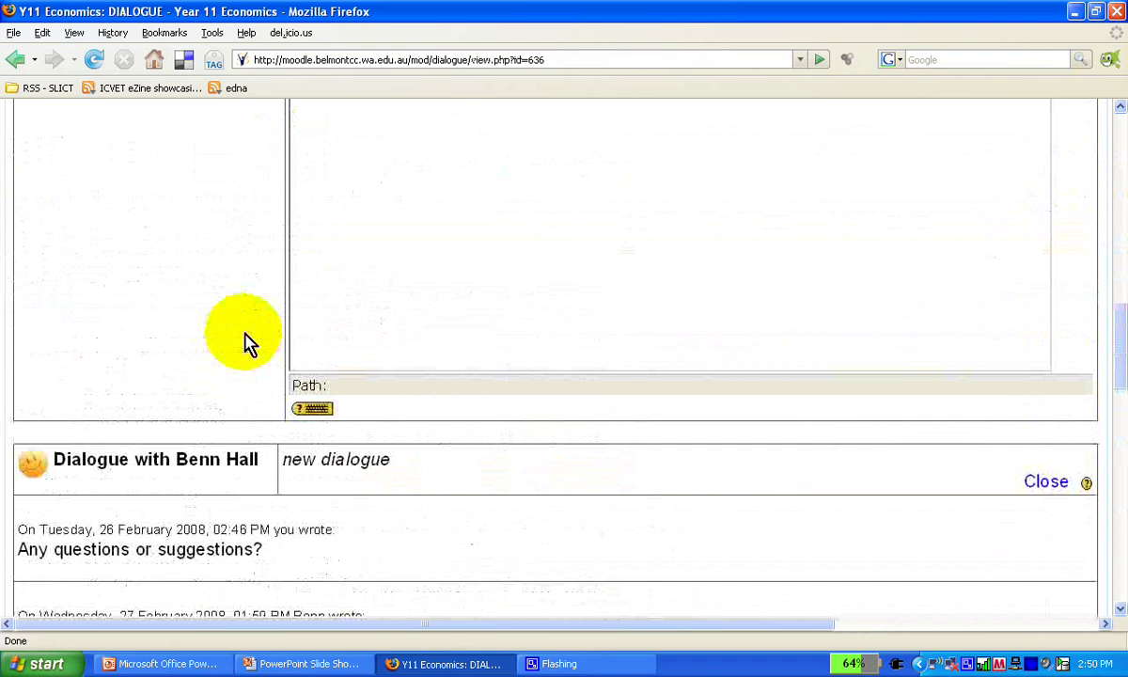
left_click(329, 374)
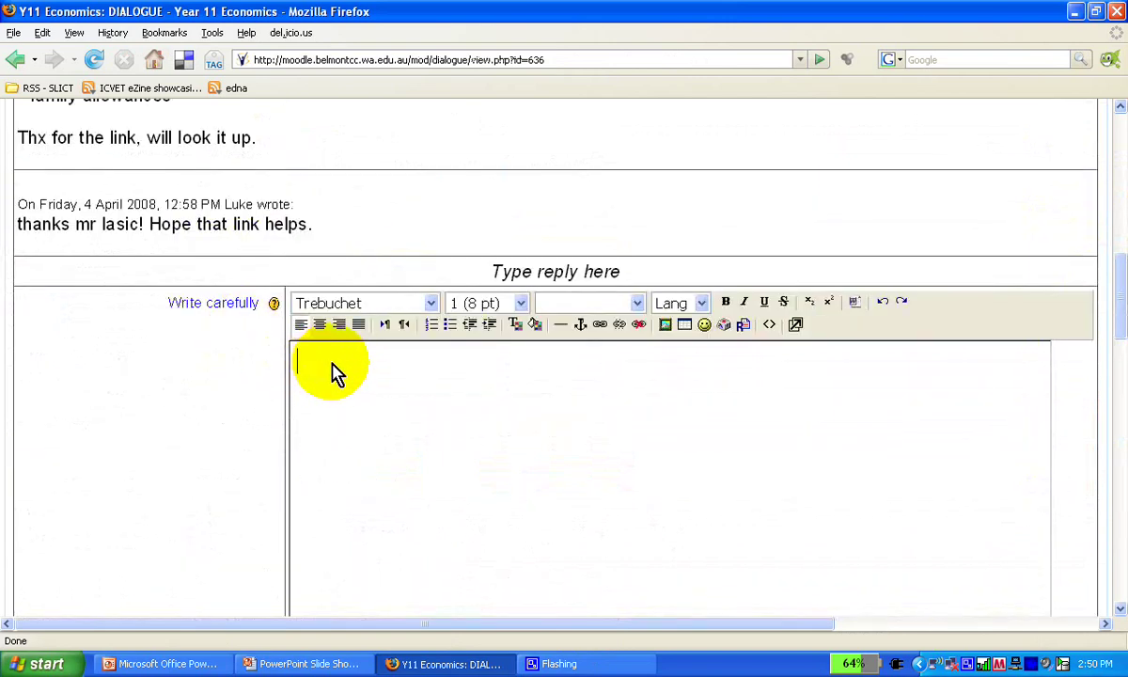
type("R")
key("BackSpace")
type("my reply - just test ")
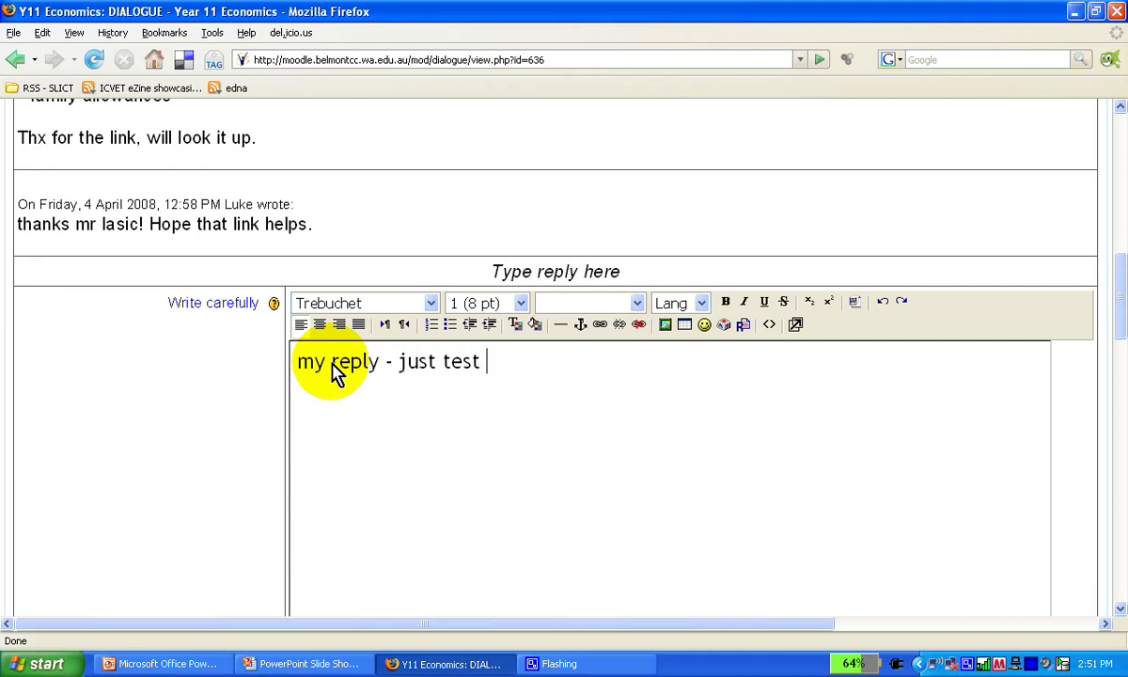
type("Luke pls ignore")
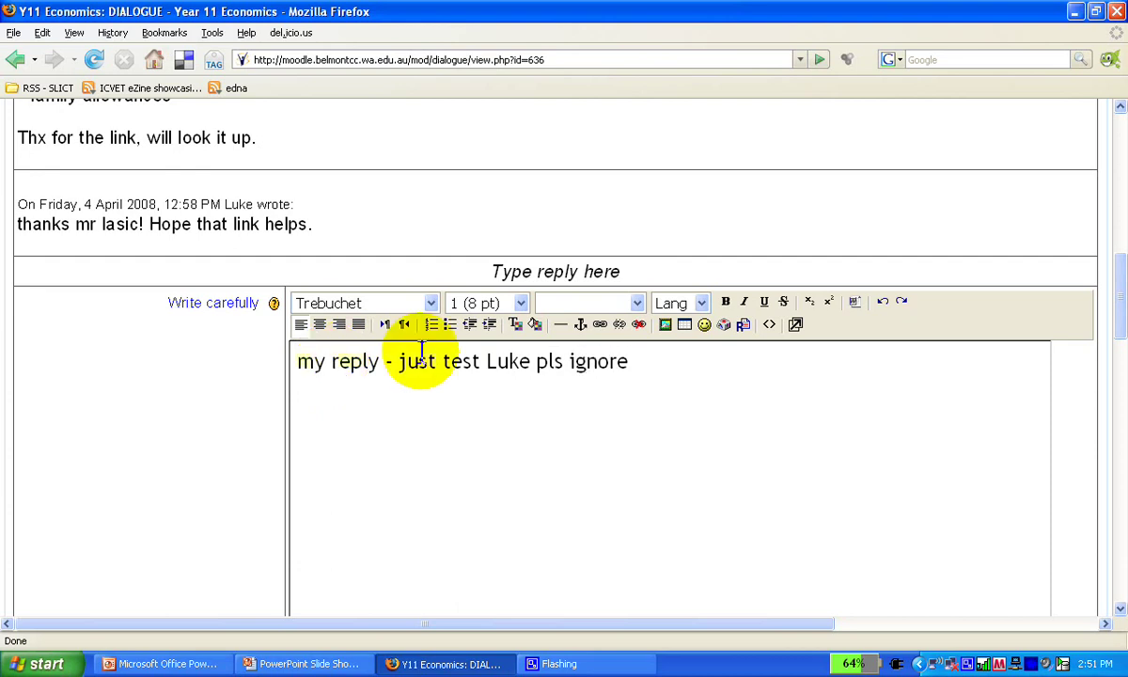
scroll(404, 371, "down", 15)
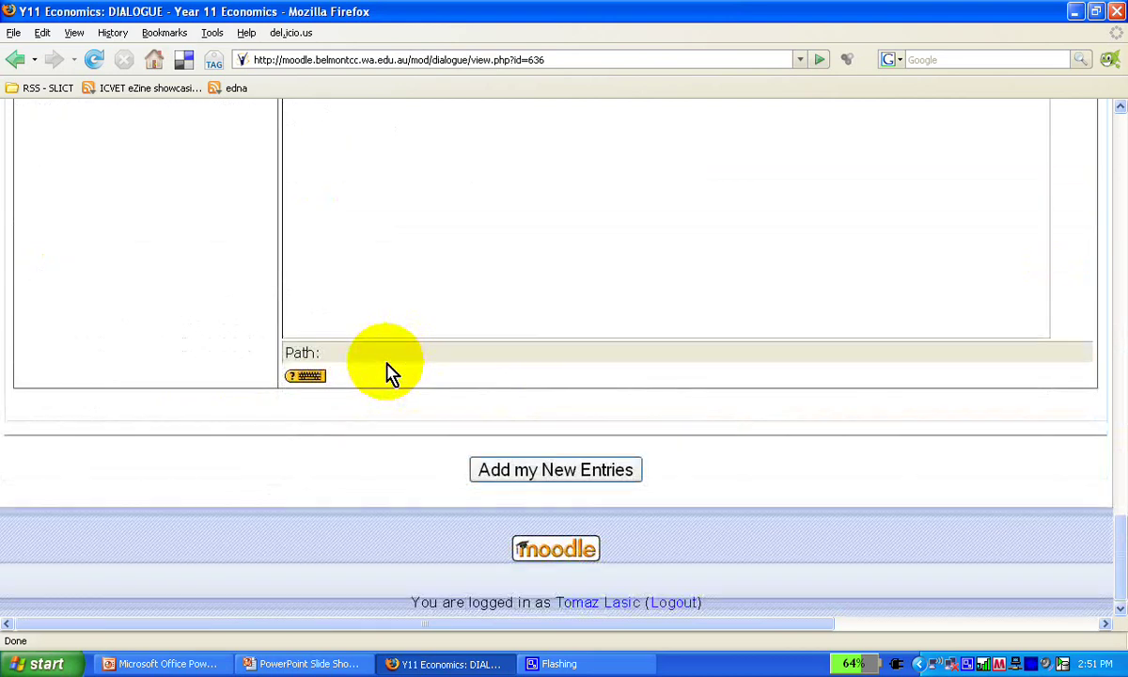
left_click(481, 472)
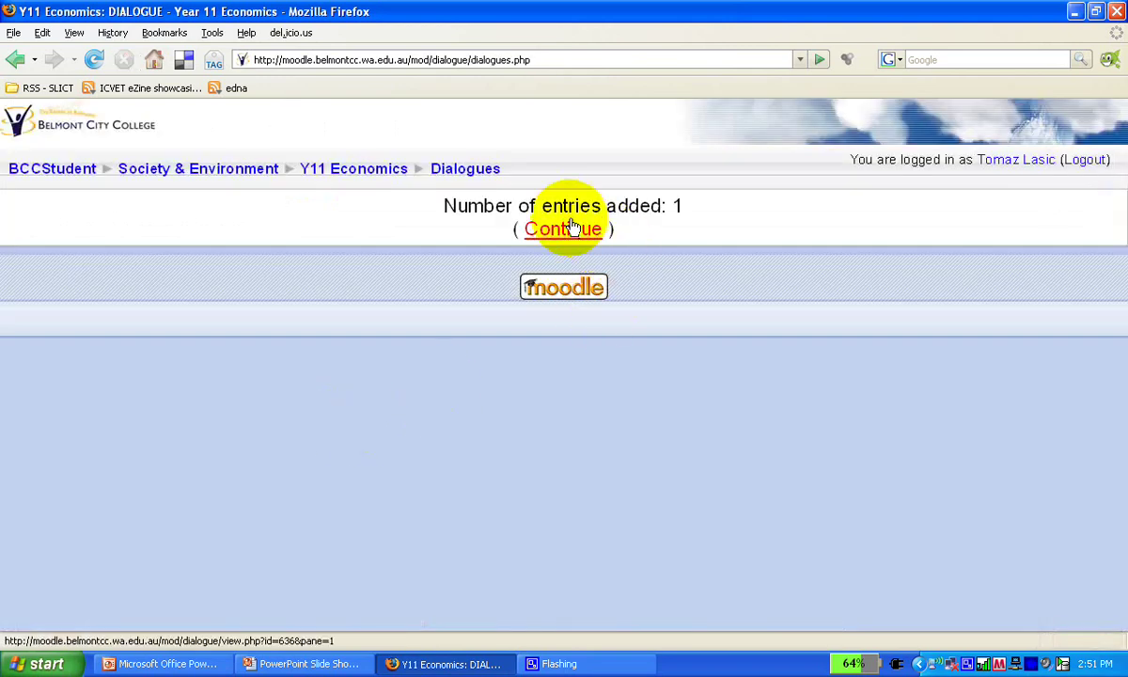
Step: Review the 12 Year 11 Economics dialogues awaiting the other person's reply
left_click(564, 229)
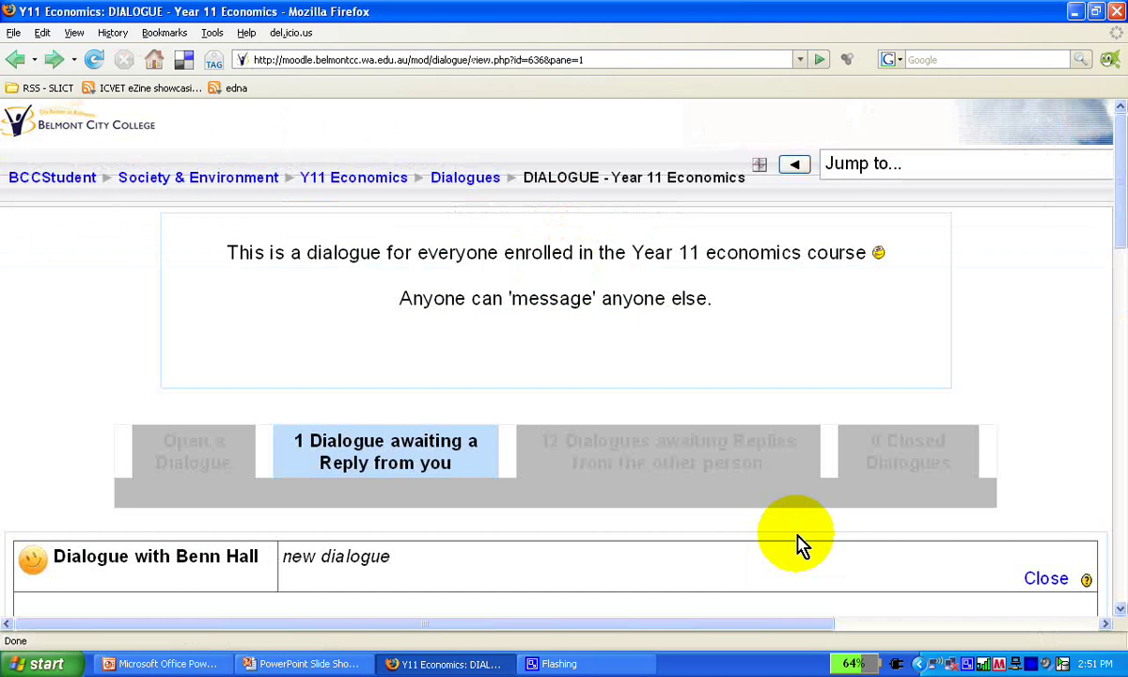
left_click(690, 460)
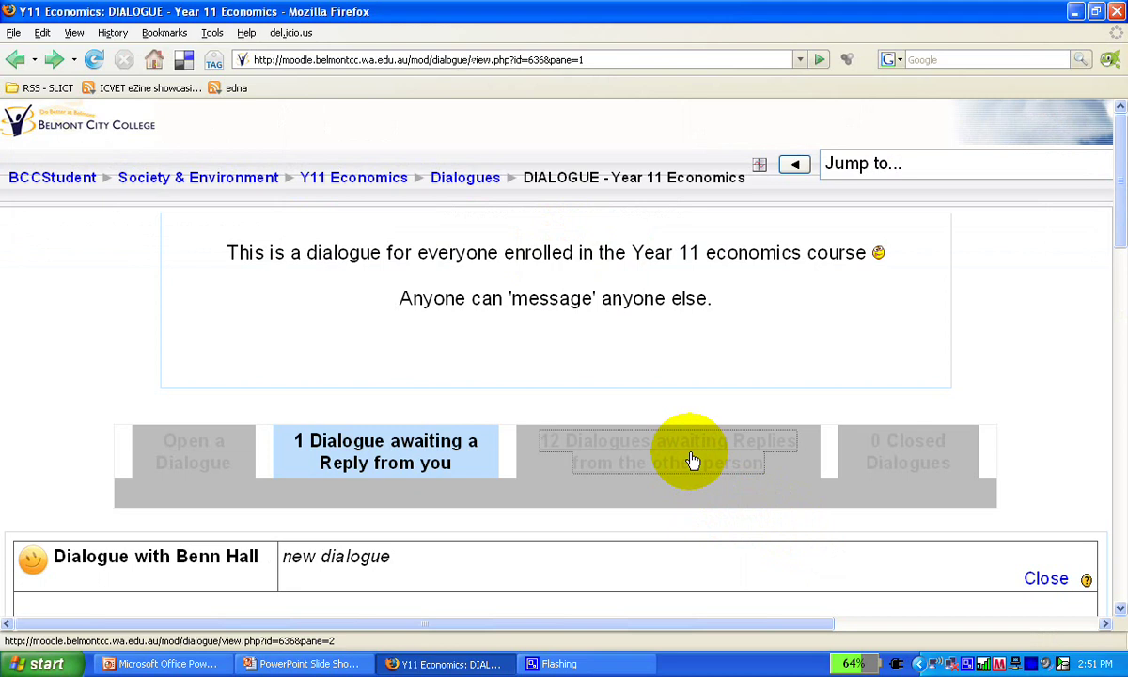
scroll(676, 456, "down", 5)
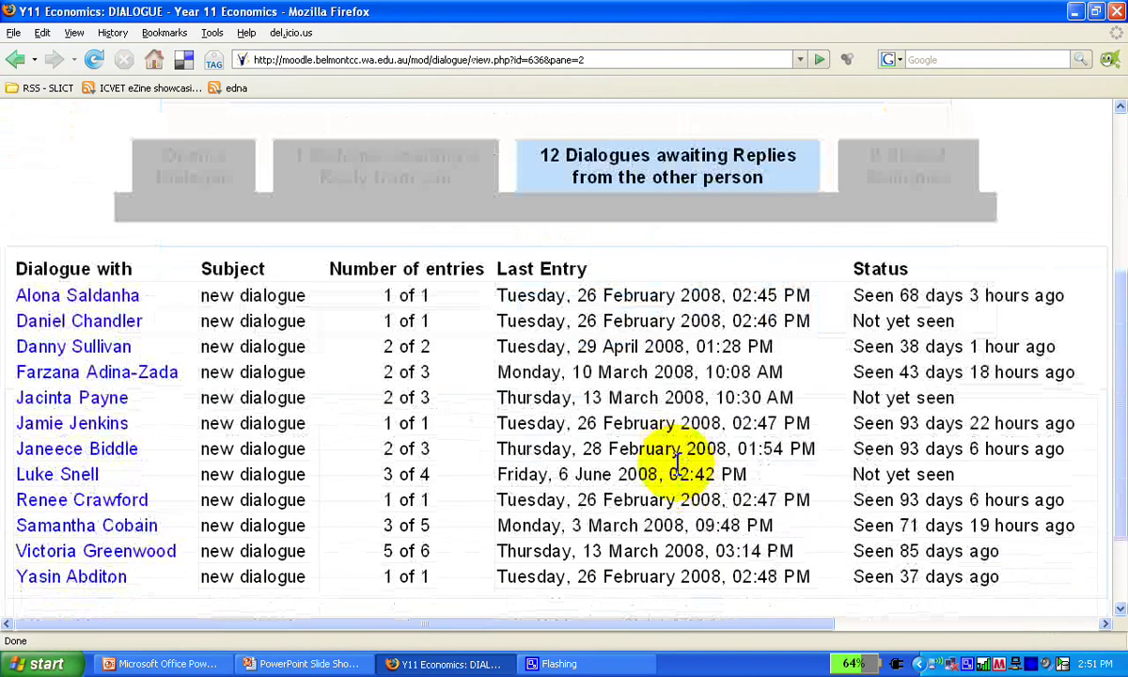